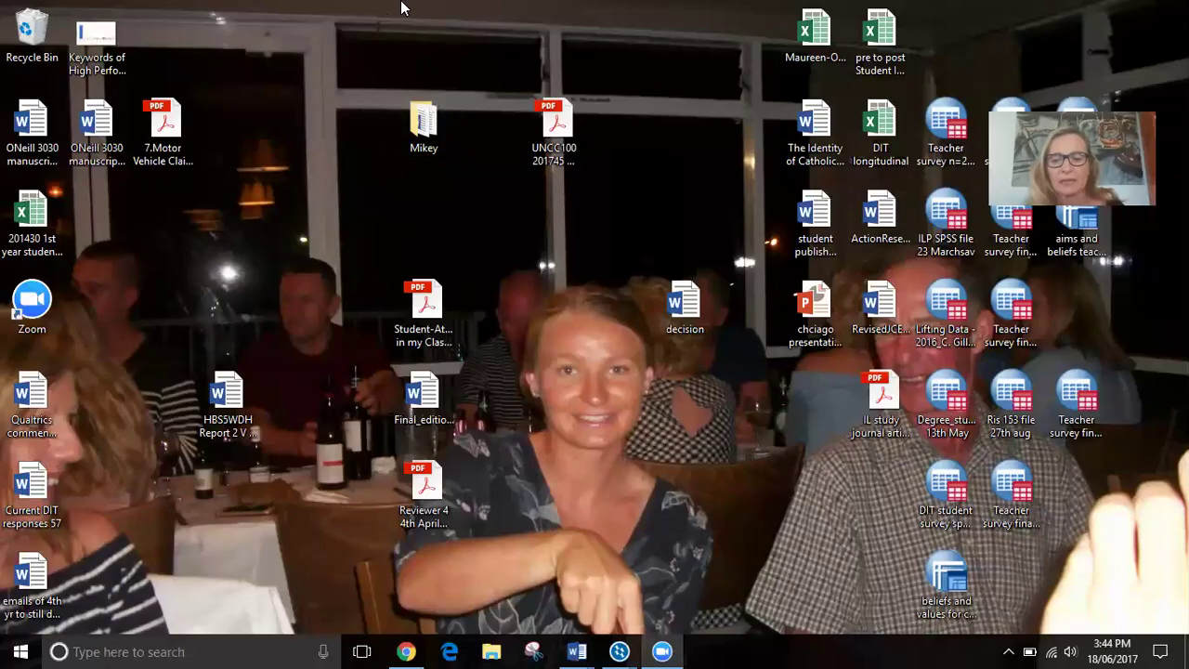
# Step: View the NCapture dialog for the Scopus document in Chrome and the N7 + 1 main teaching project in NVivo
pyautogui.click(409, 651)
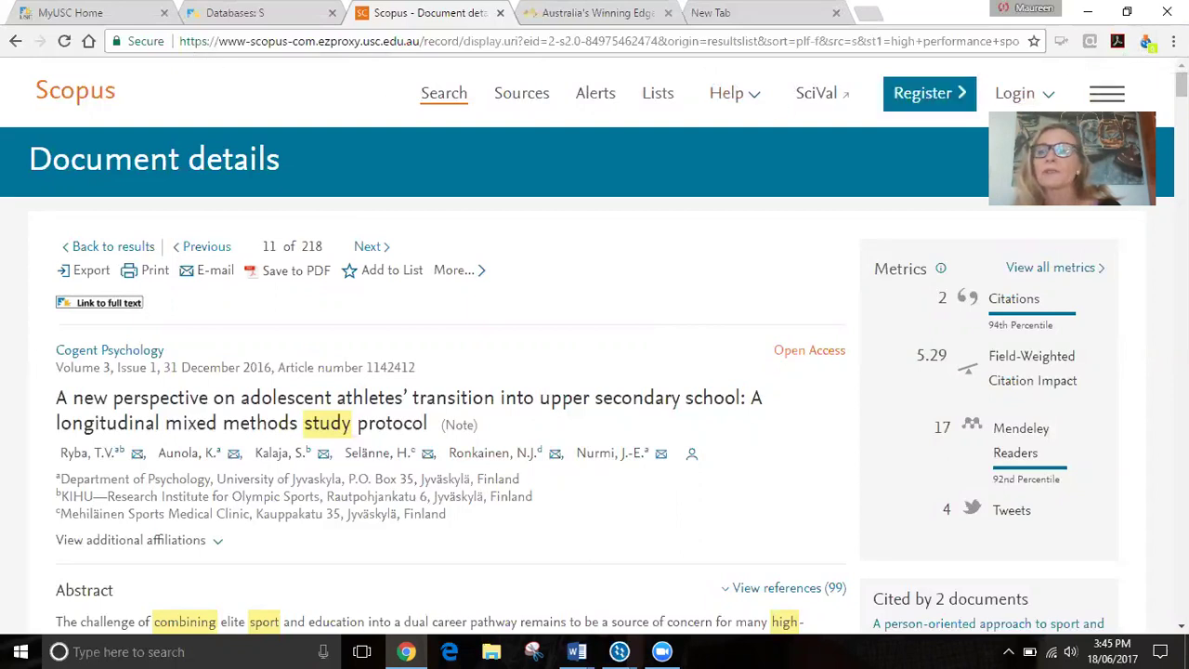
pyautogui.click(1143, 46)
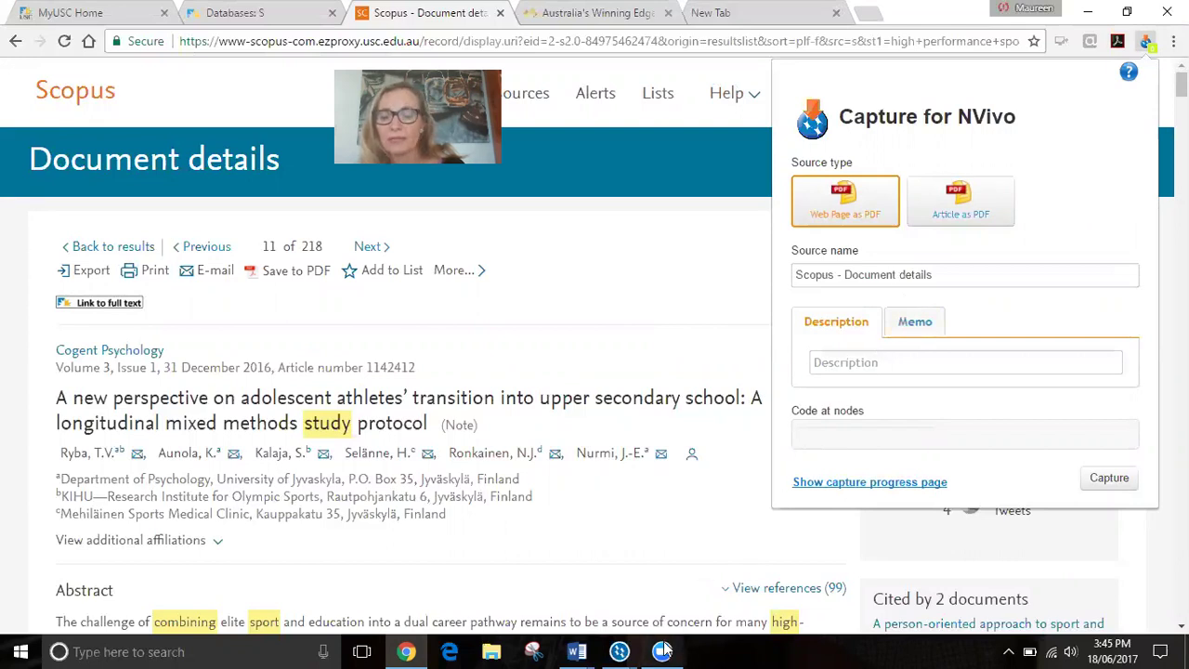
pyautogui.moveTo(619, 650)
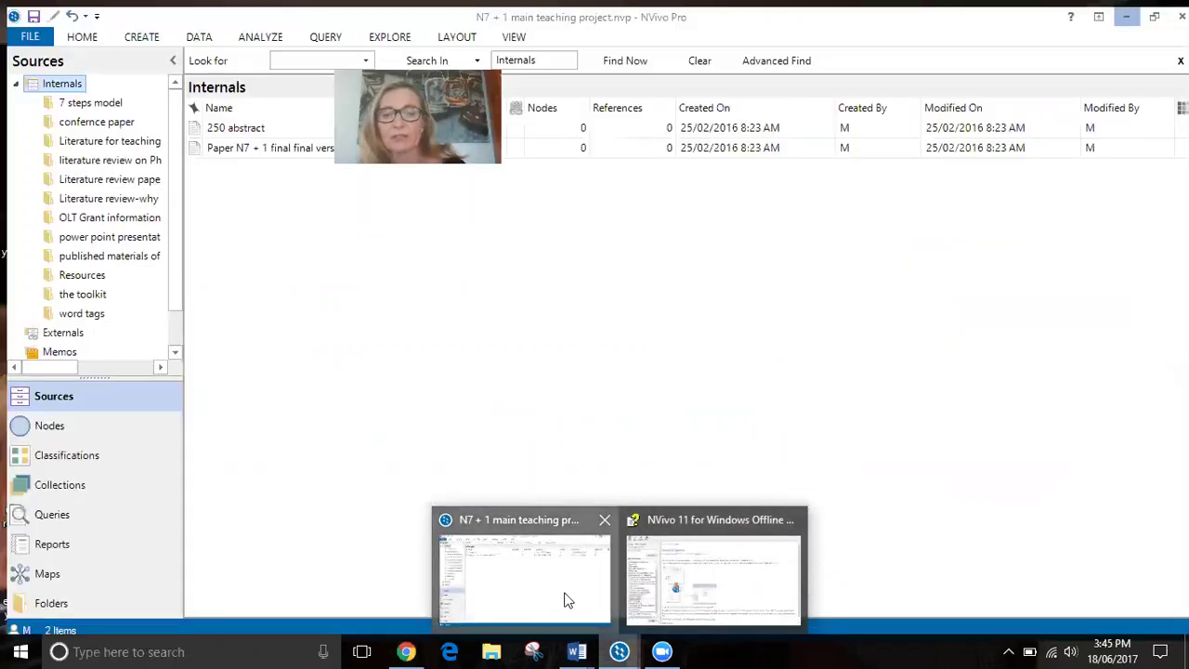
pyautogui.click(563, 598)
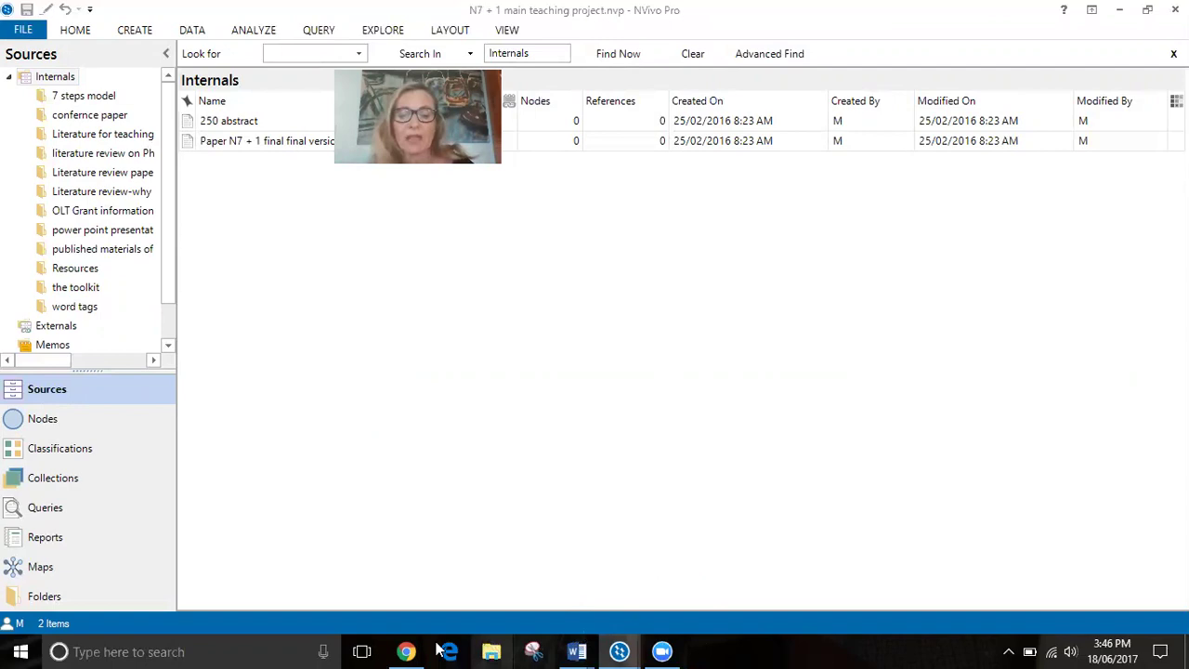
# Step: Open the extensions page in Chrome and check whether NCapture is installed and enabled
pyautogui.click(406, 651)
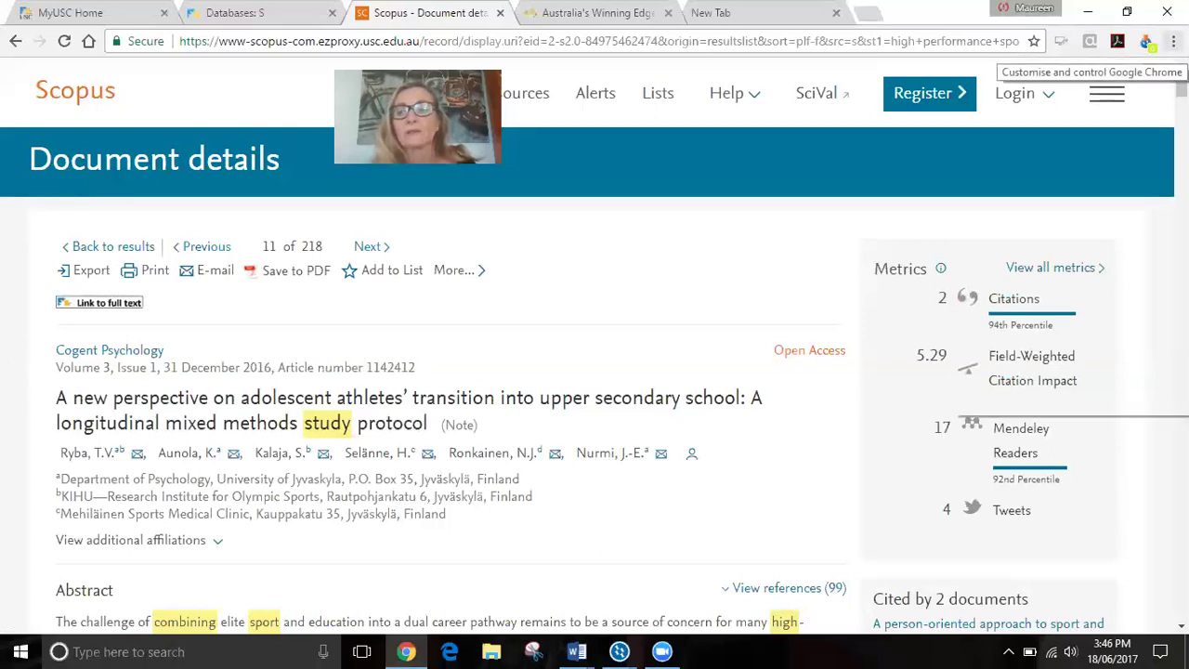
pyautogui.click(1173, 42)
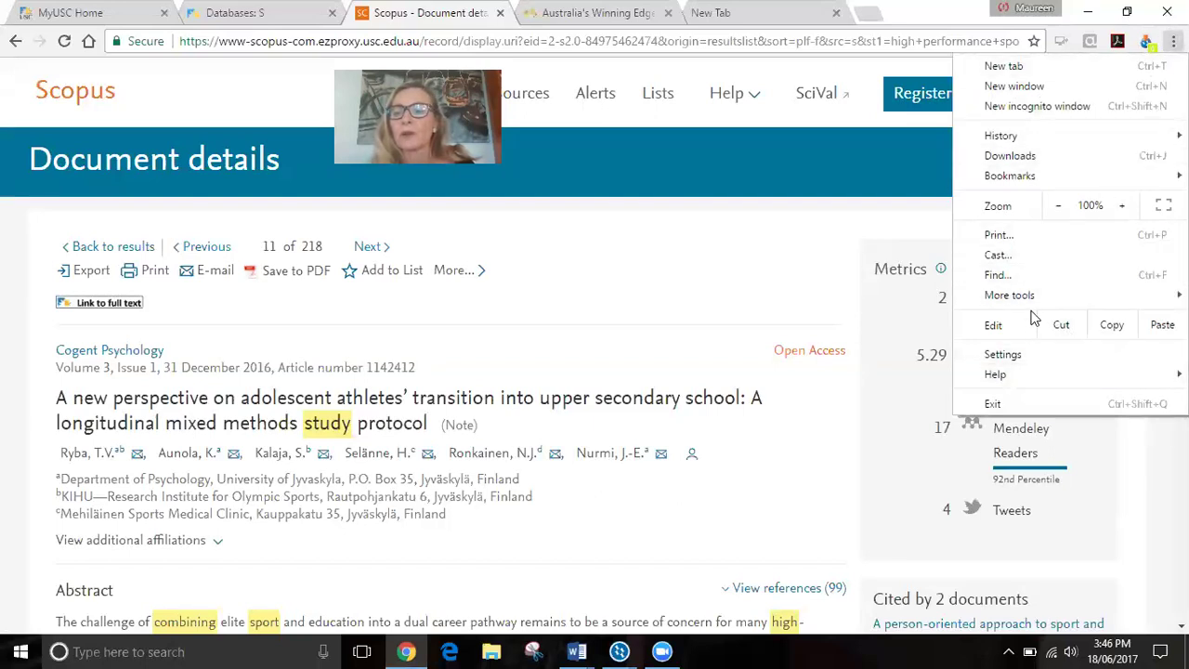
pyautogui.moveTo(1033, 305)
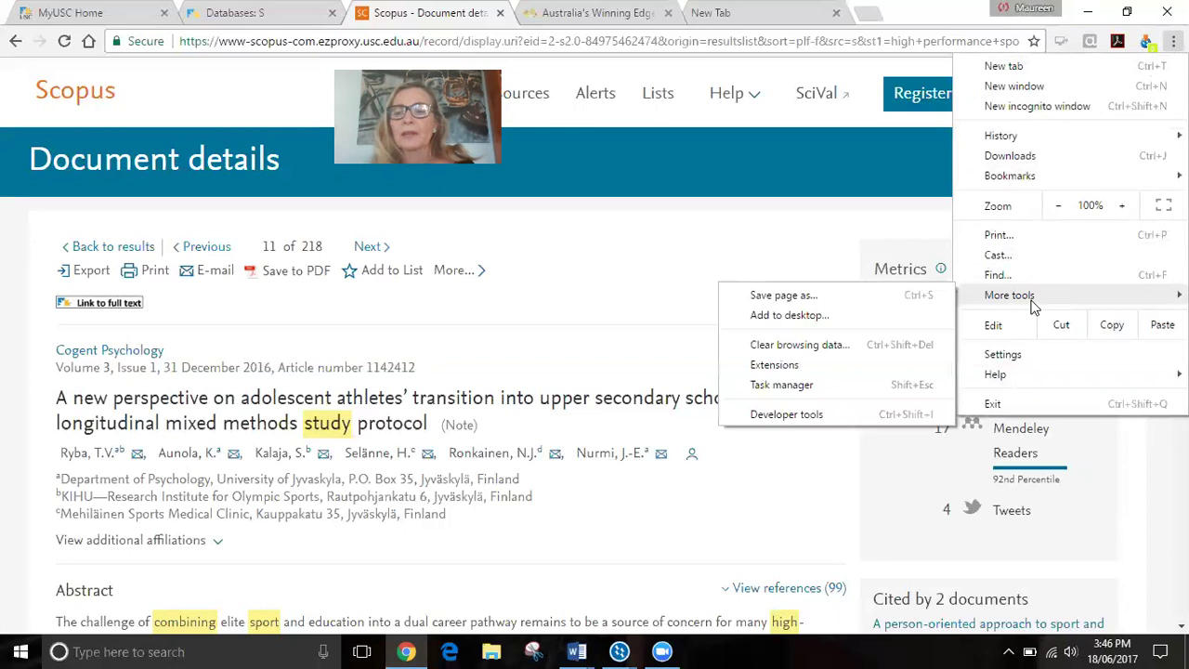
pyautogui.click(792, 368)
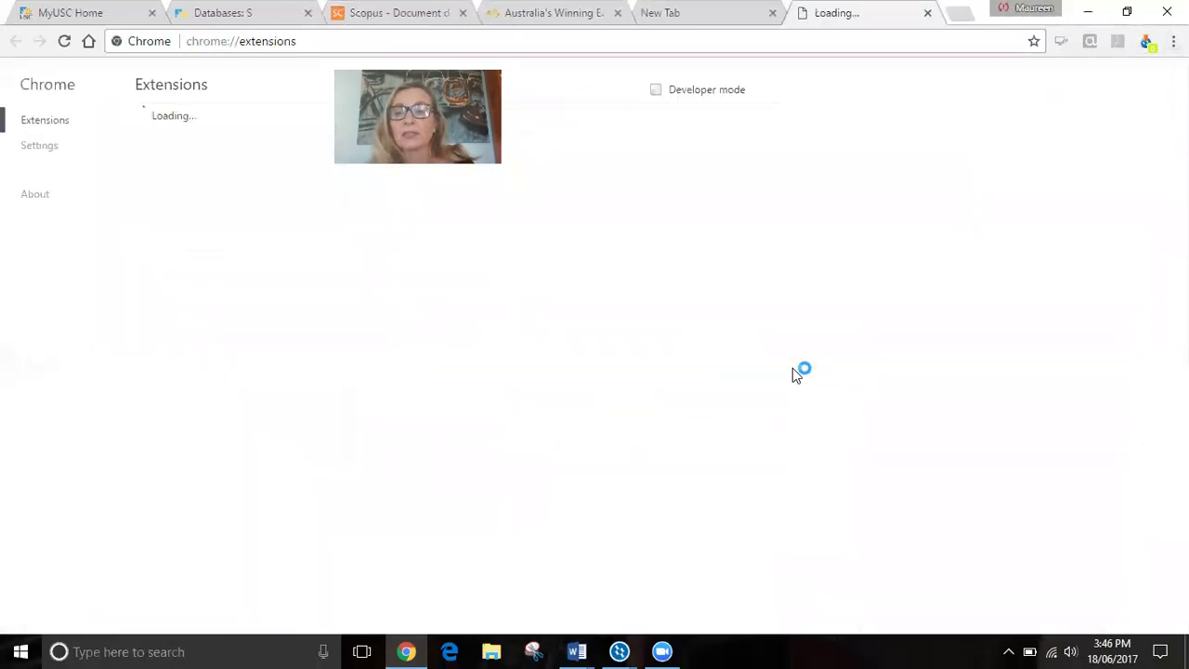
pyautogui.scroll(-4, 340, 309)
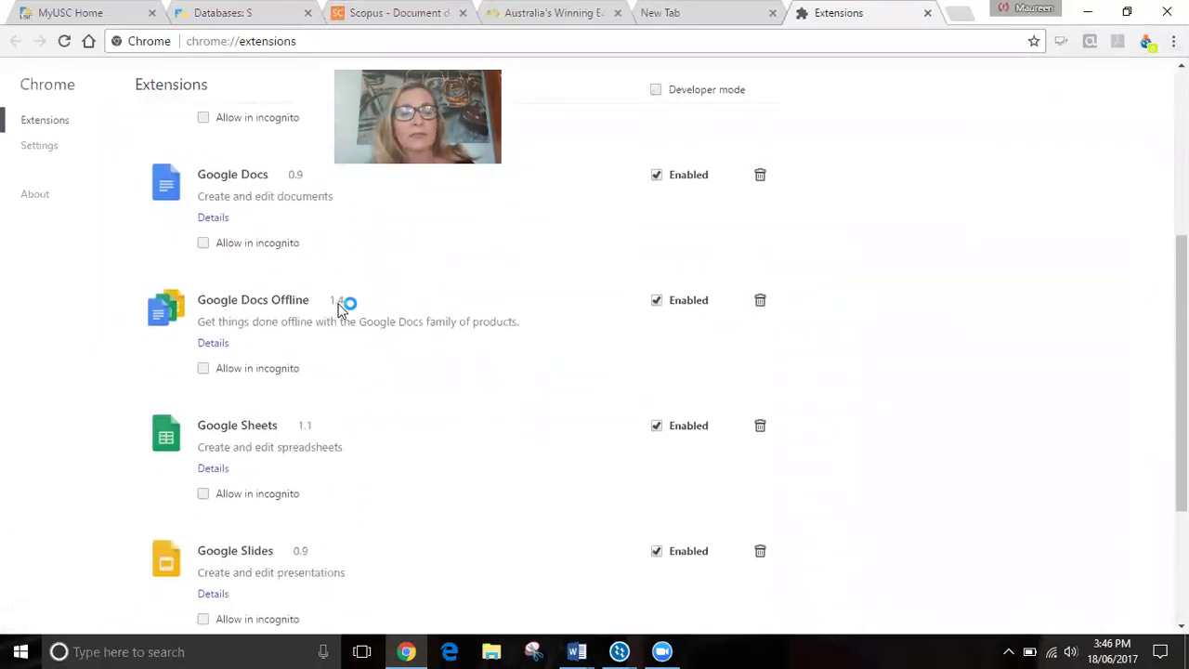
pyautogui.scroll(-1, 340, 309)
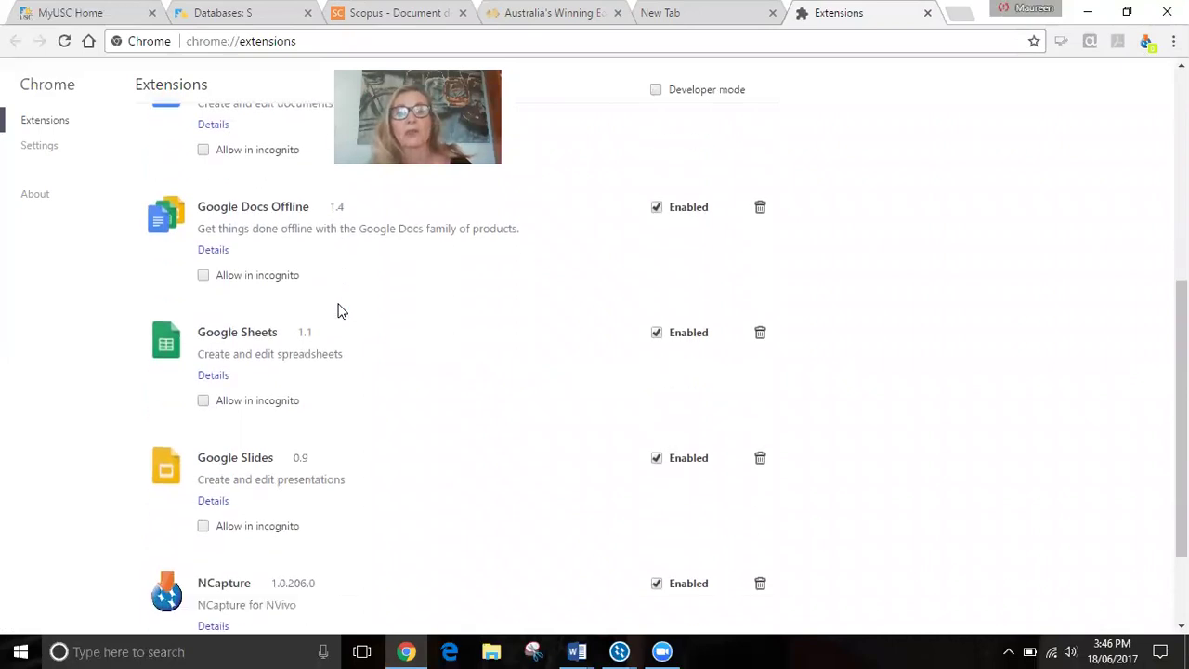
pyautogui.scroll(-1, 340, 309)
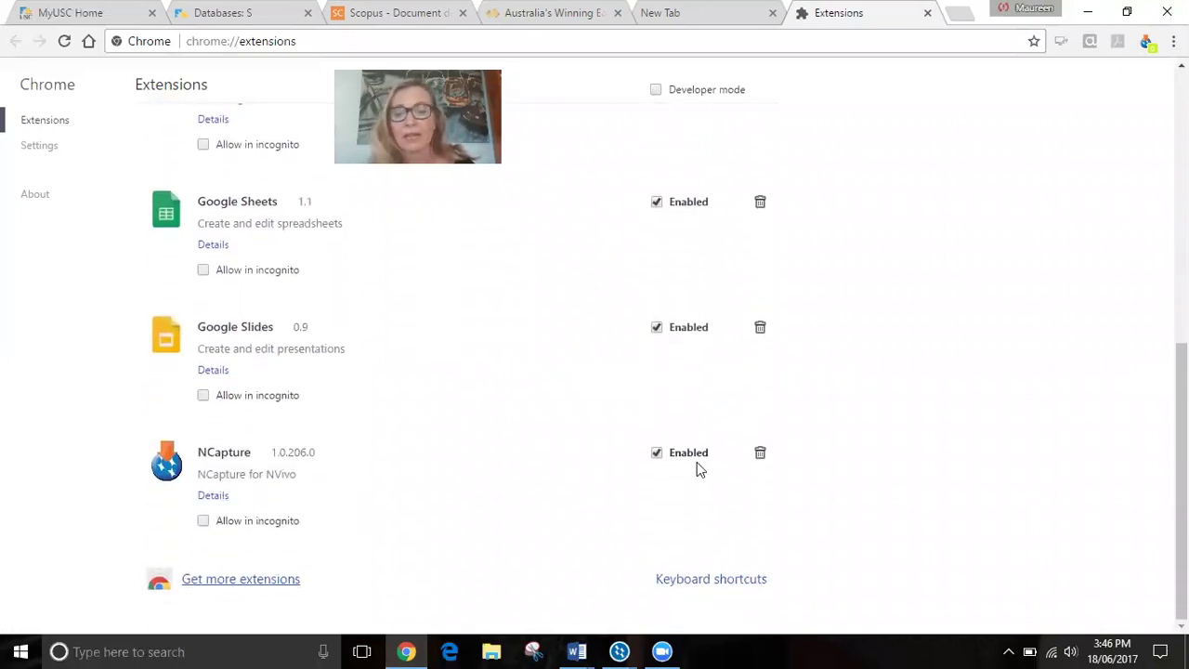
pyautogui.scroll(2, 677, 465)
pyautogui.scroll(1, 679, 465)
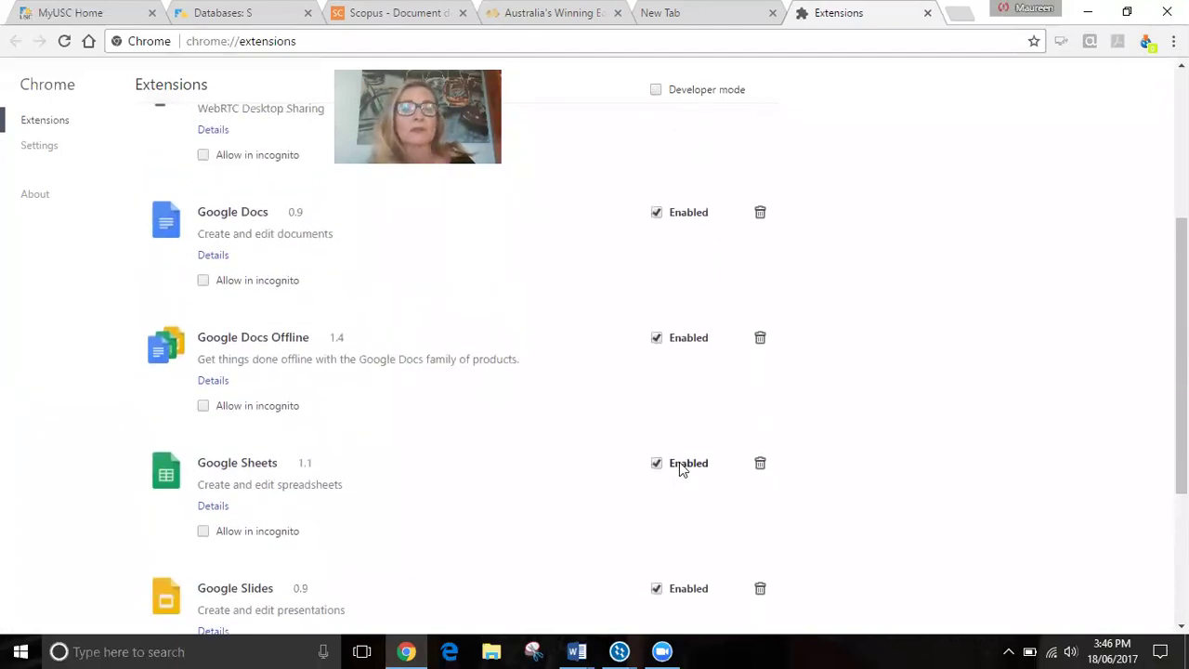
pyautogui.scroll(-3, 679, 469)
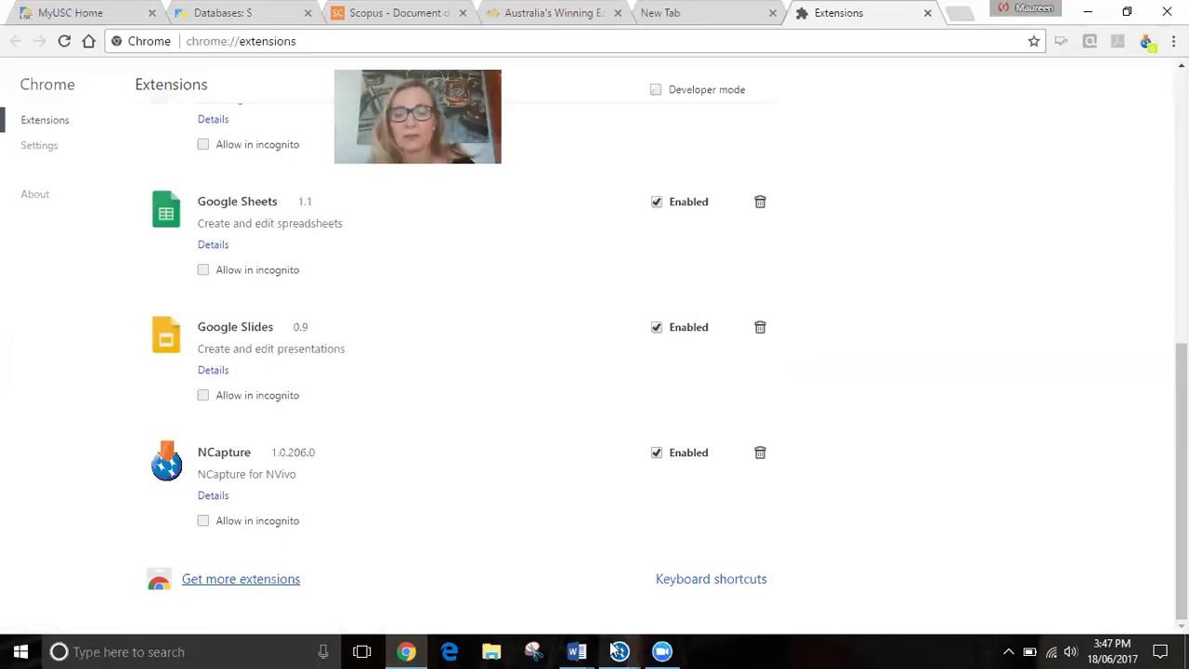
# Step: Switch to the NVivo 11 offline help and read the About NCapture topic
pyautogui.moveTo(619, 651)
pyautogui.click(717, 617)
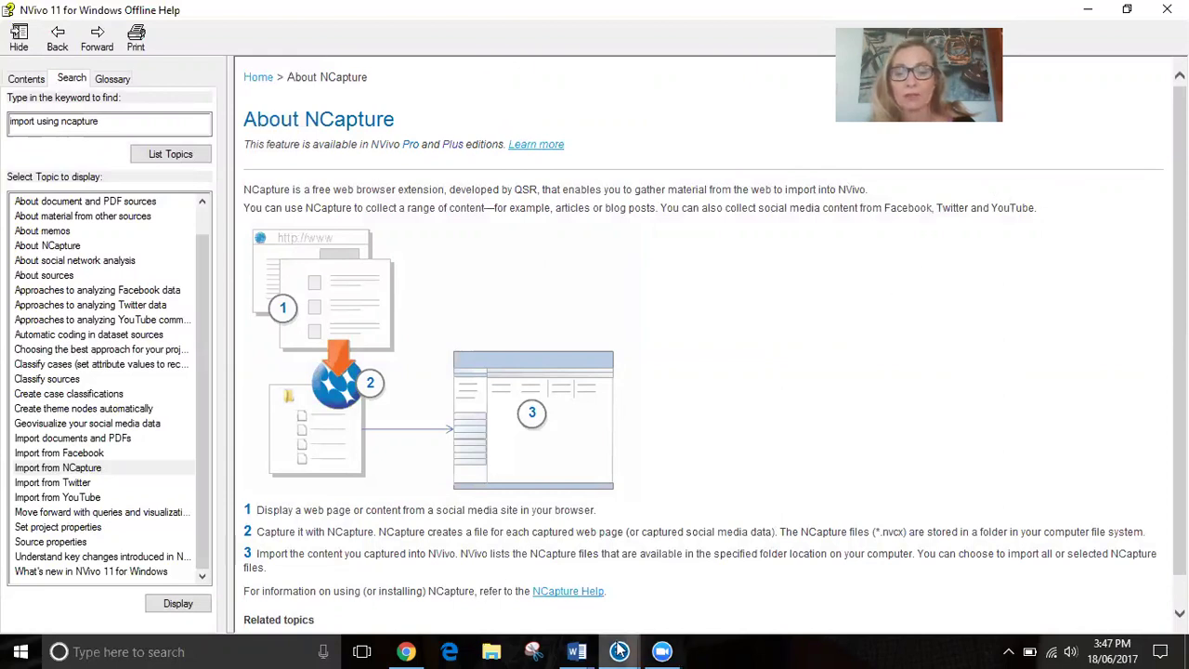
pyautogui.moveTo(619, 650)
pyautogui.click(569, 596)
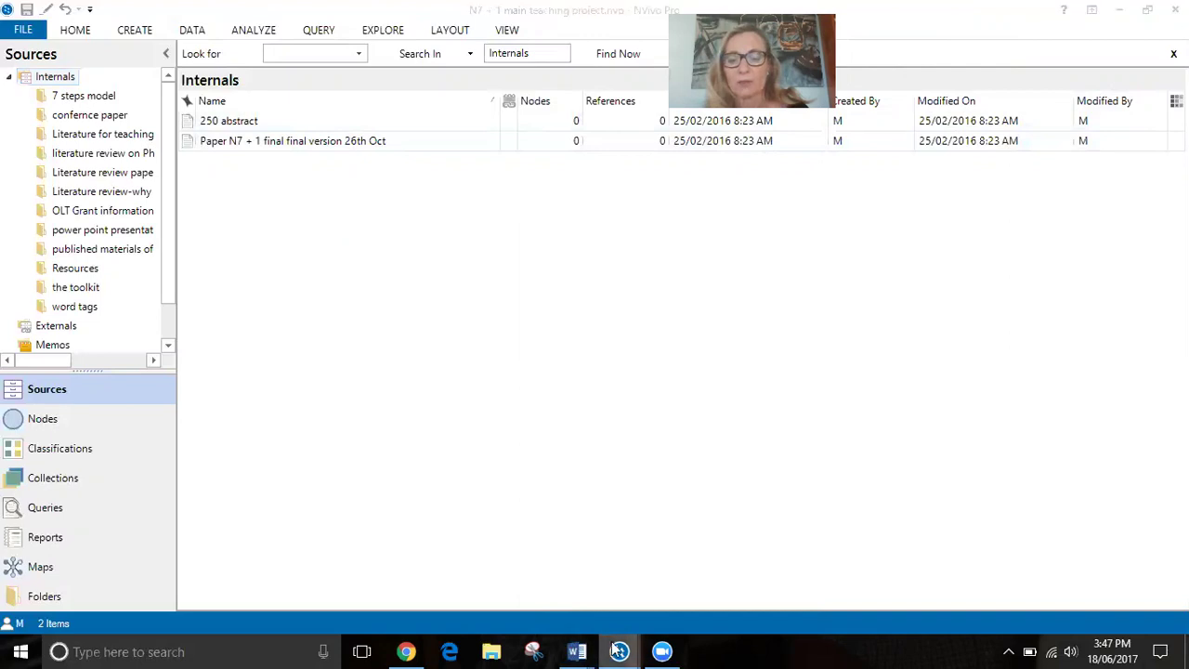
pyautogui.moveTo(618, 651)
pyautogui.click(692, 603)
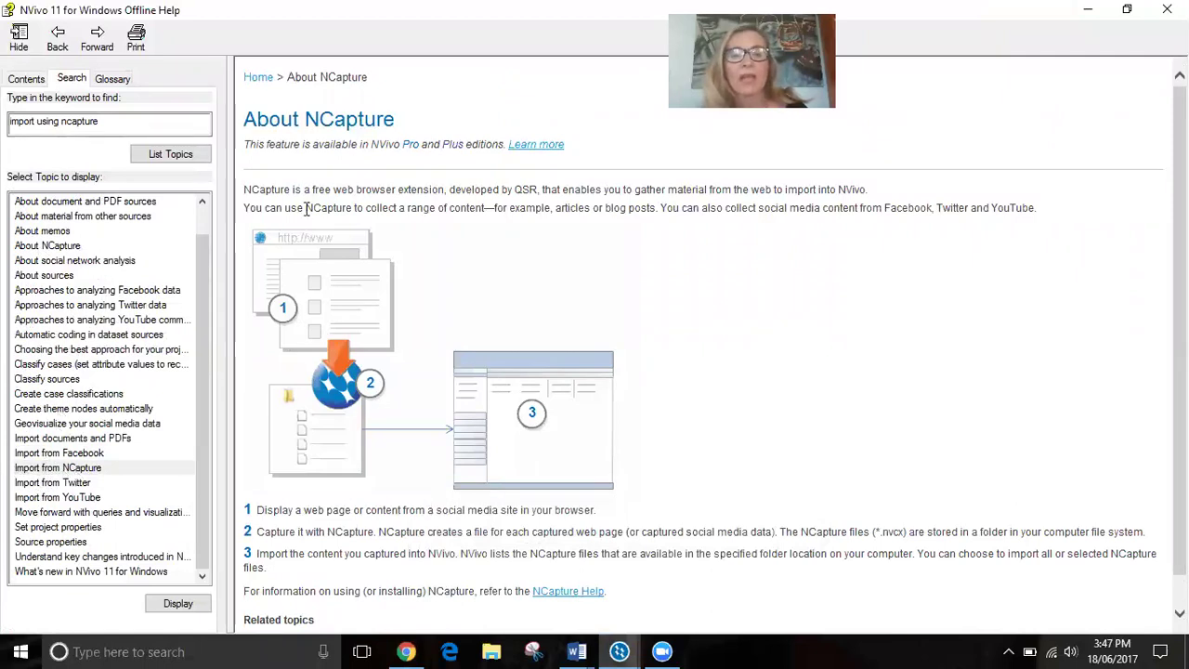
pyautogui.scroll(-1, 641, 311)
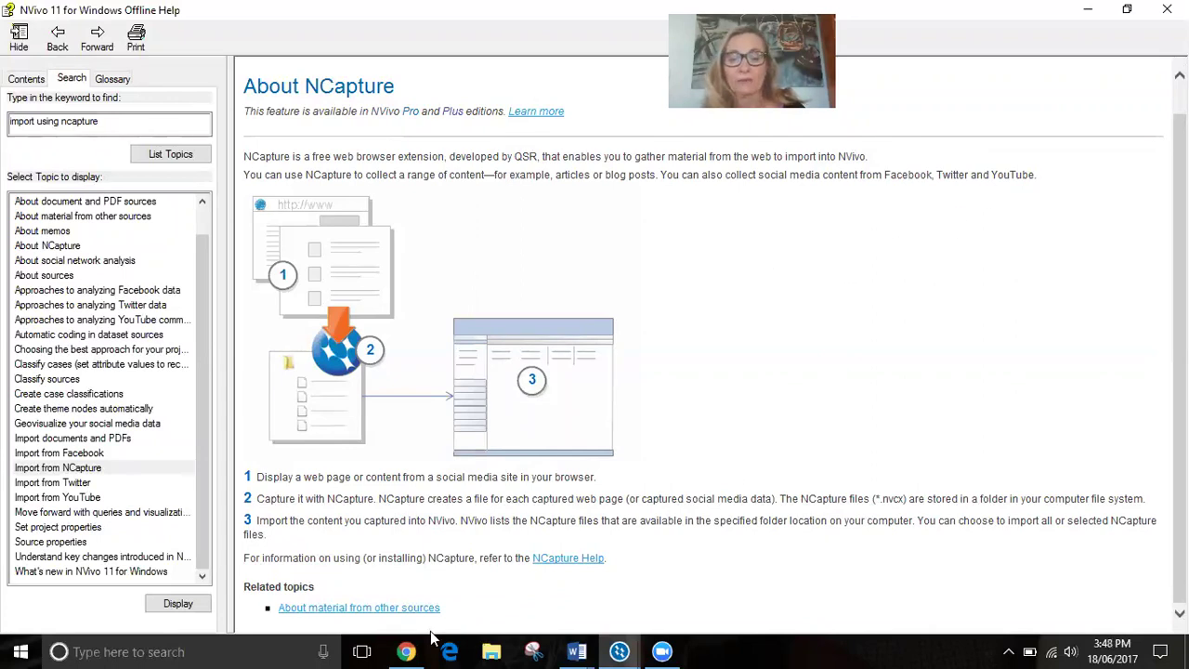
# Step: Switch to Microsoft Edge and open the MyUSC home page in Internet Explorer
pyautogui.click(451, 651)
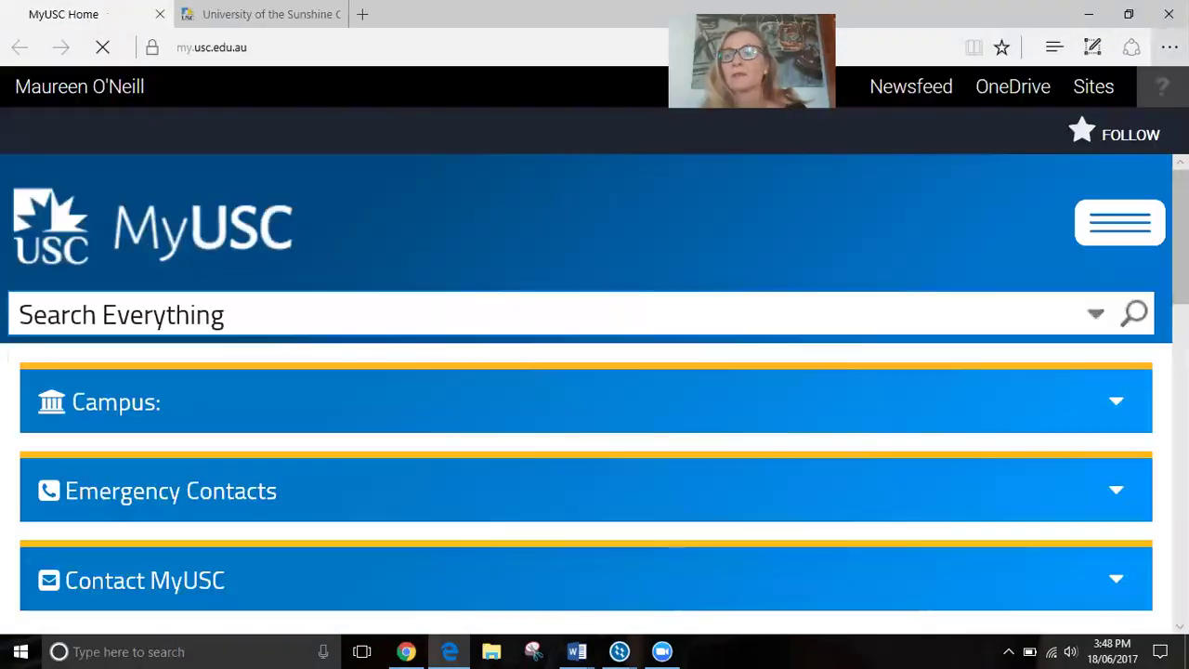
pyautogui.click(1168, 47)
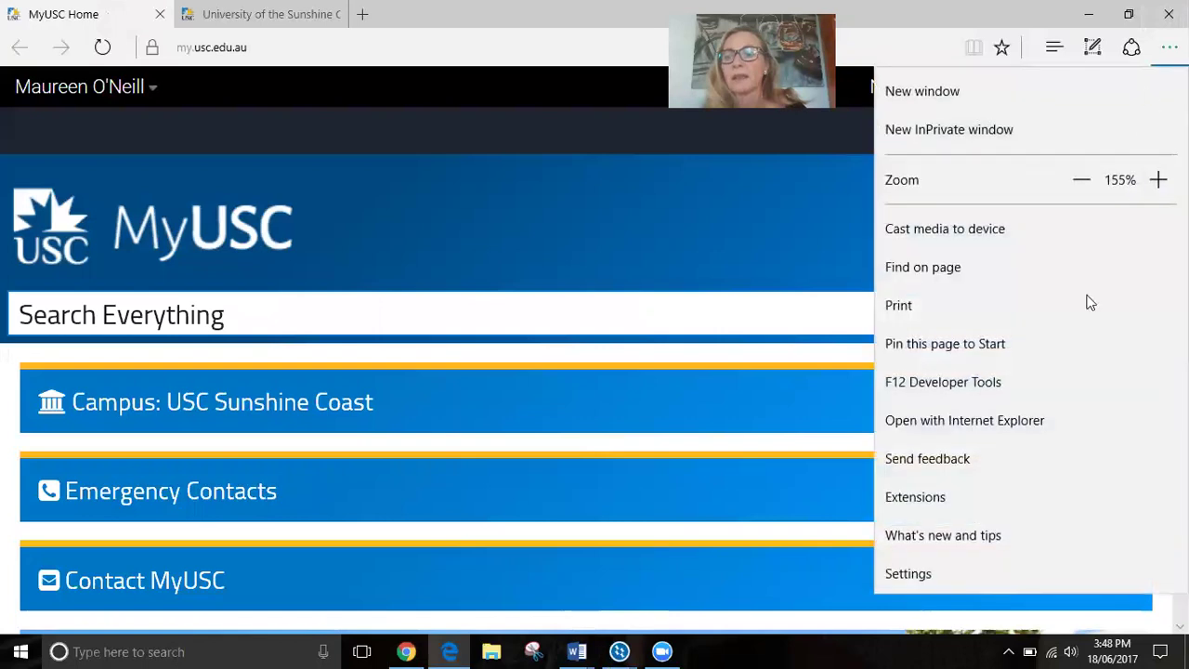
pyautogui.click(996, 422)
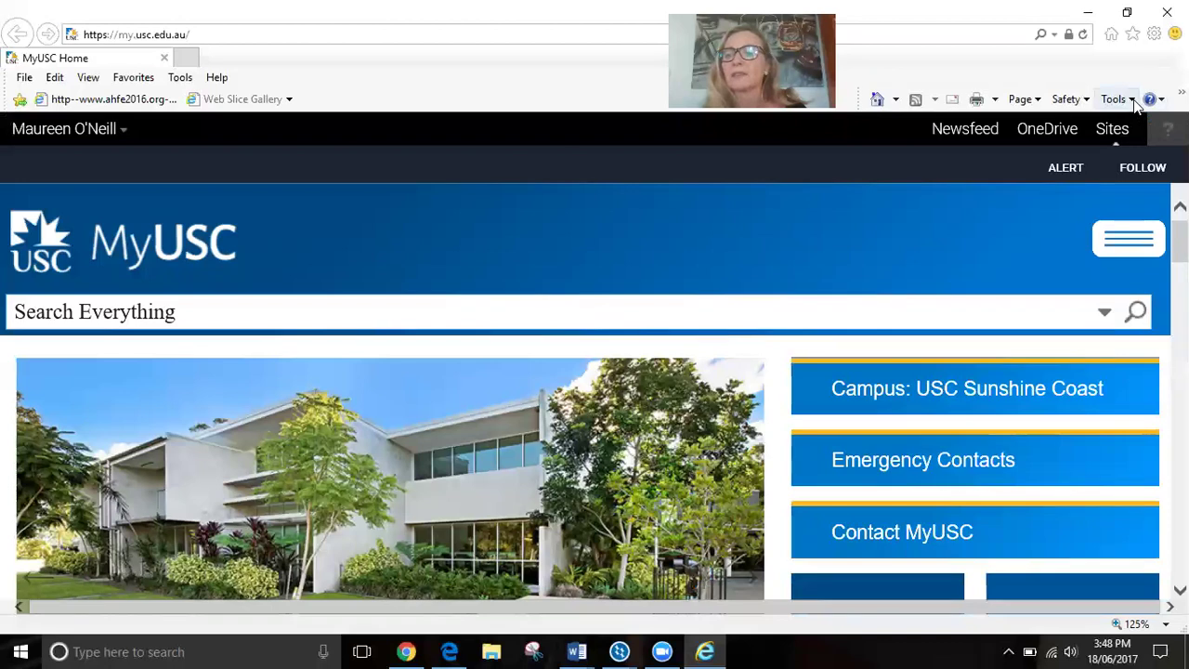
# Step: Review the toolbars and extensions in Internet Explorer's add-on manager, and close it
pyautogui.click(1132, 99)
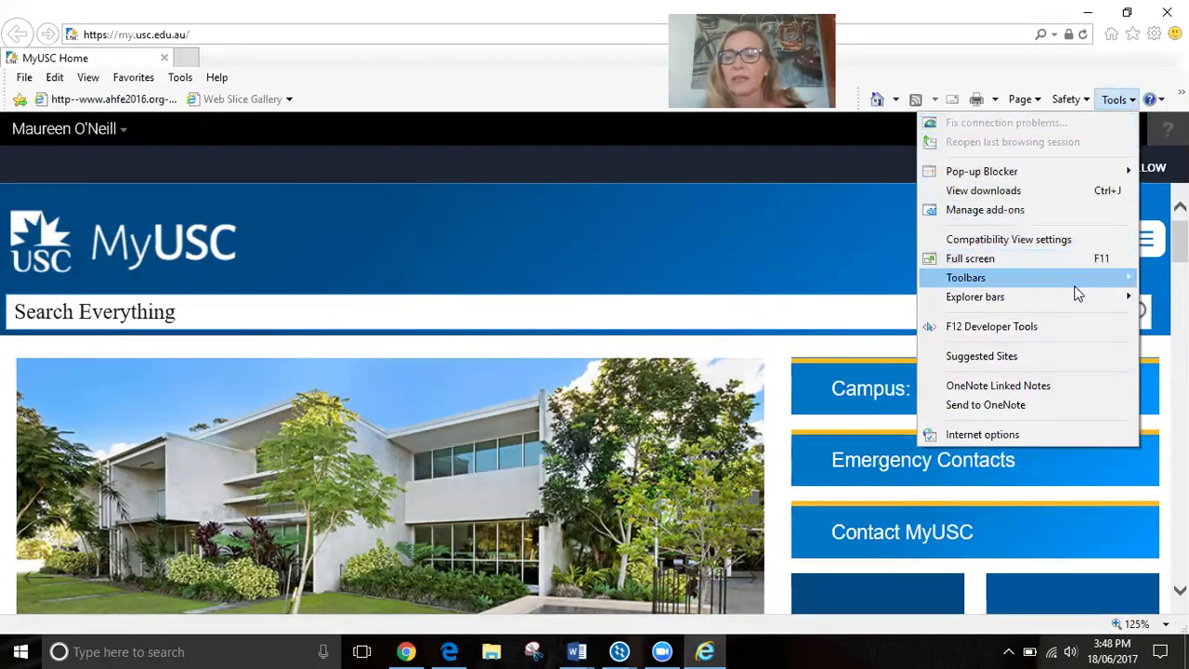
pyautogui.press('Escape')
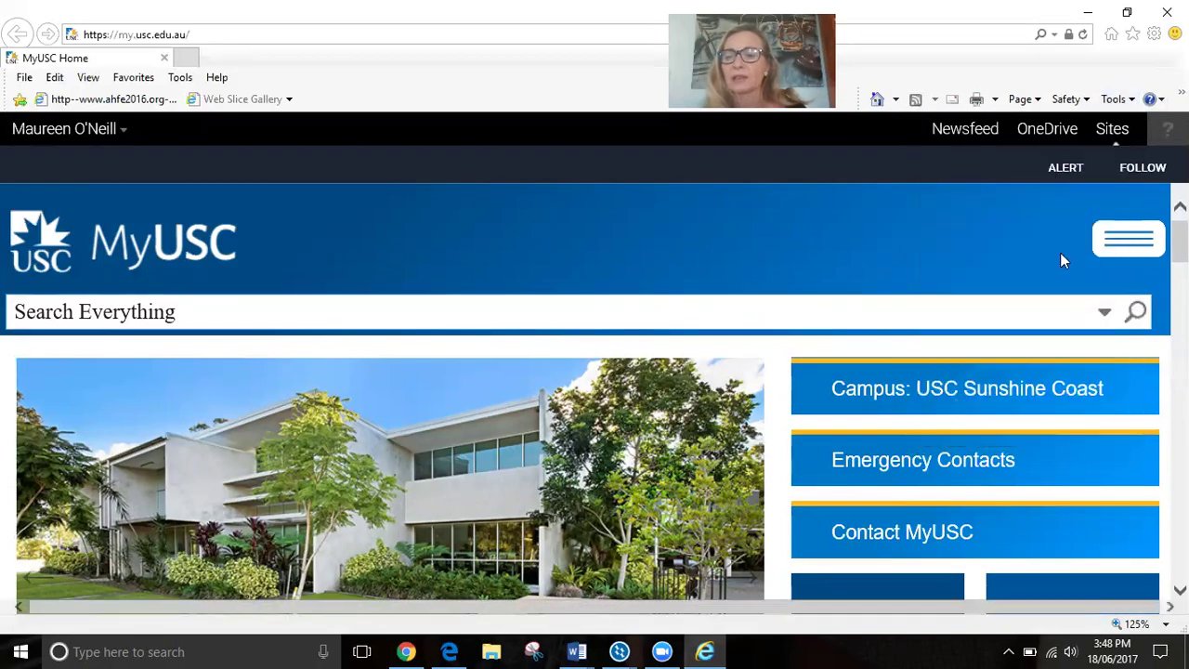
pyautogui.click(1132, 99)
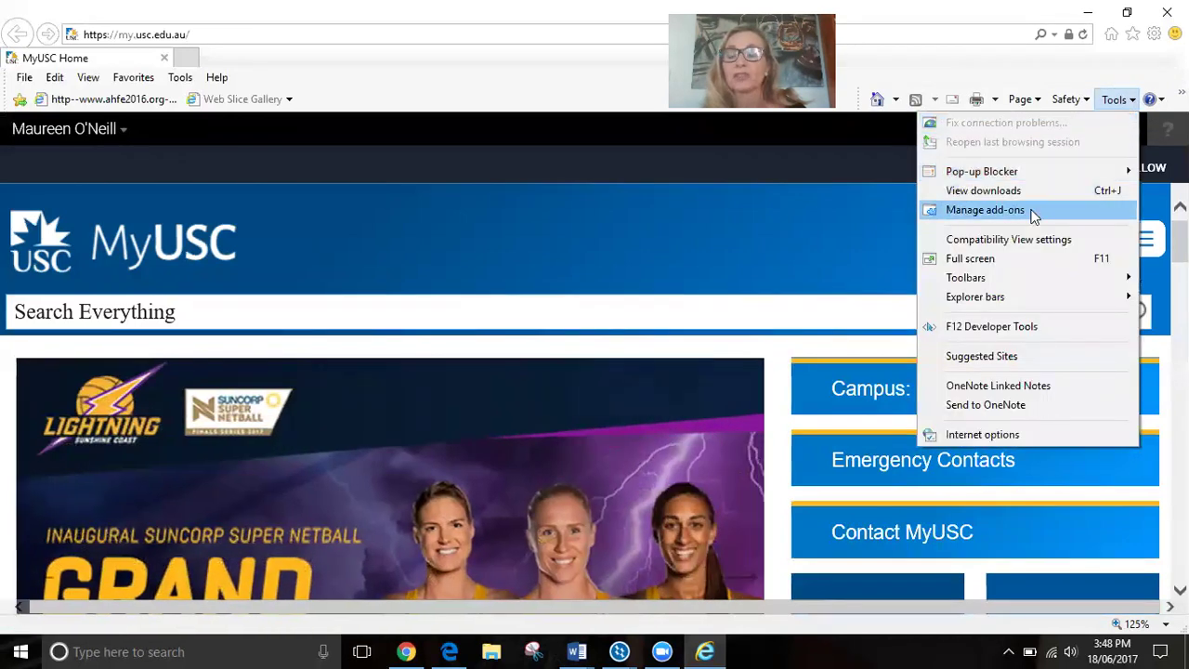
pyautogui.click(1031, 212)
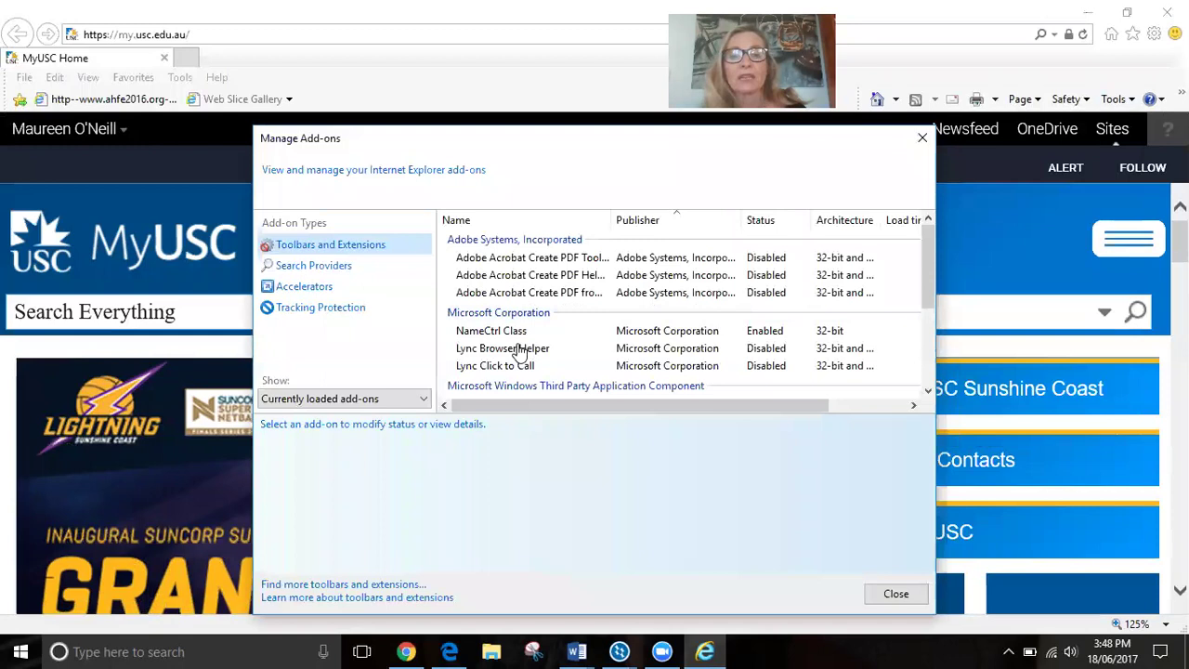
pyautogui.scroll(-1, 511, 292)
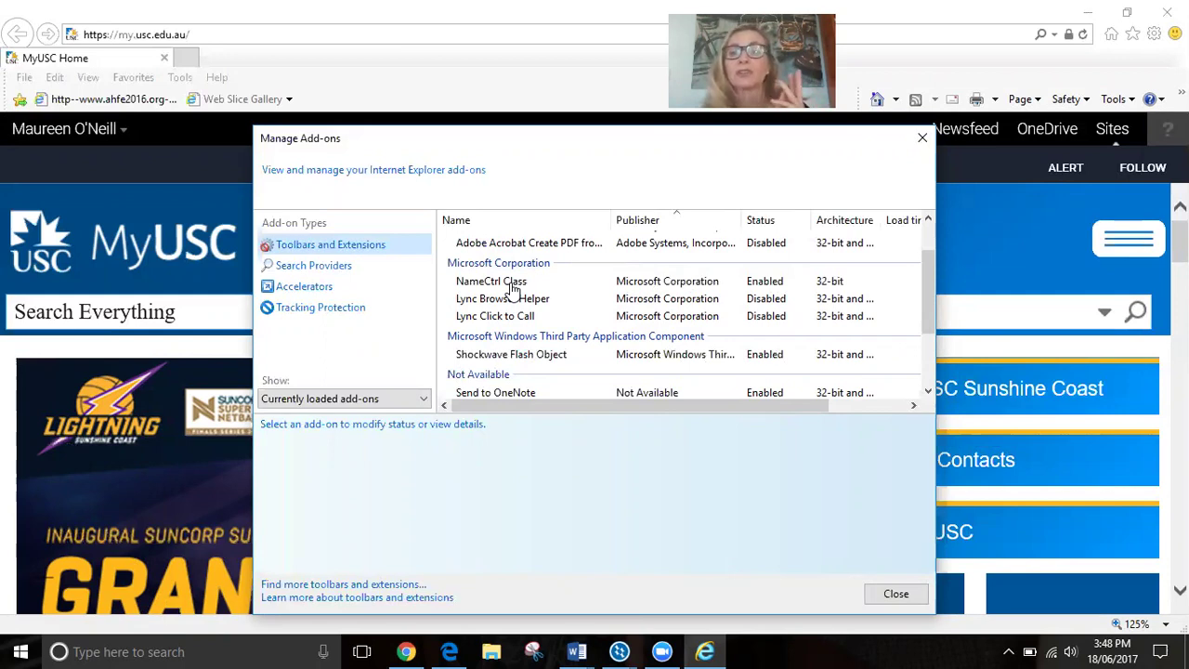
pyautogui.click(922, 138)
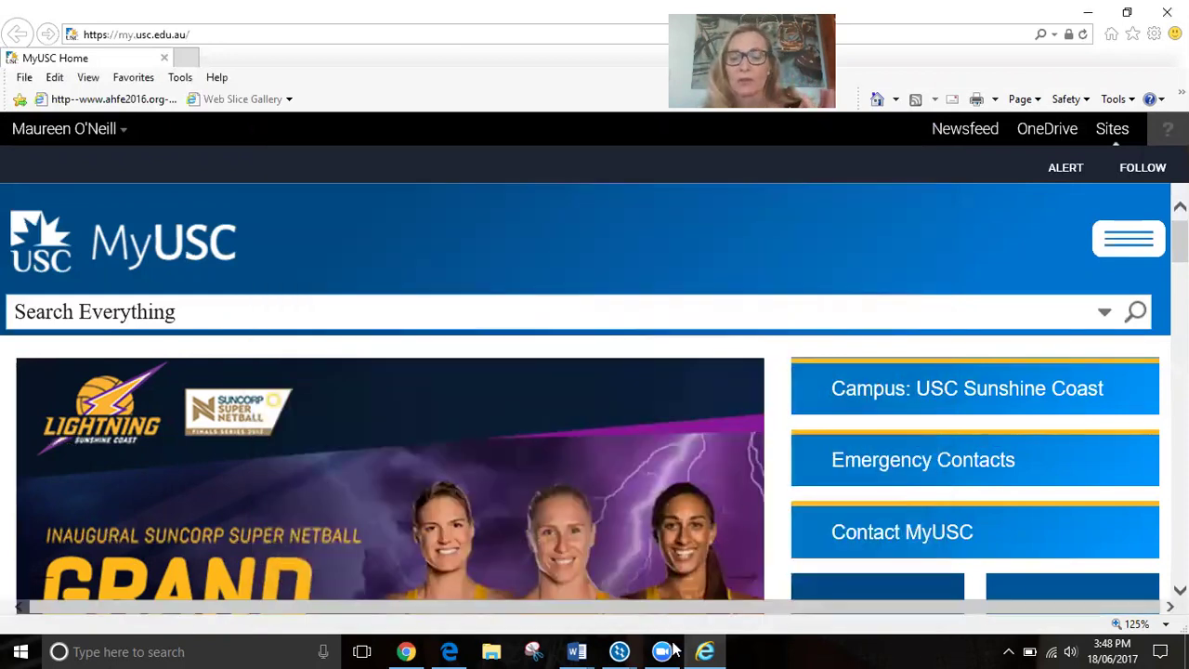
# Step: Revisit the About NCapture help topic, and examine the Scopus article on adolescent athletes' transition in Chrome, including its abstract
pyautogui.moveTo(619, 651)
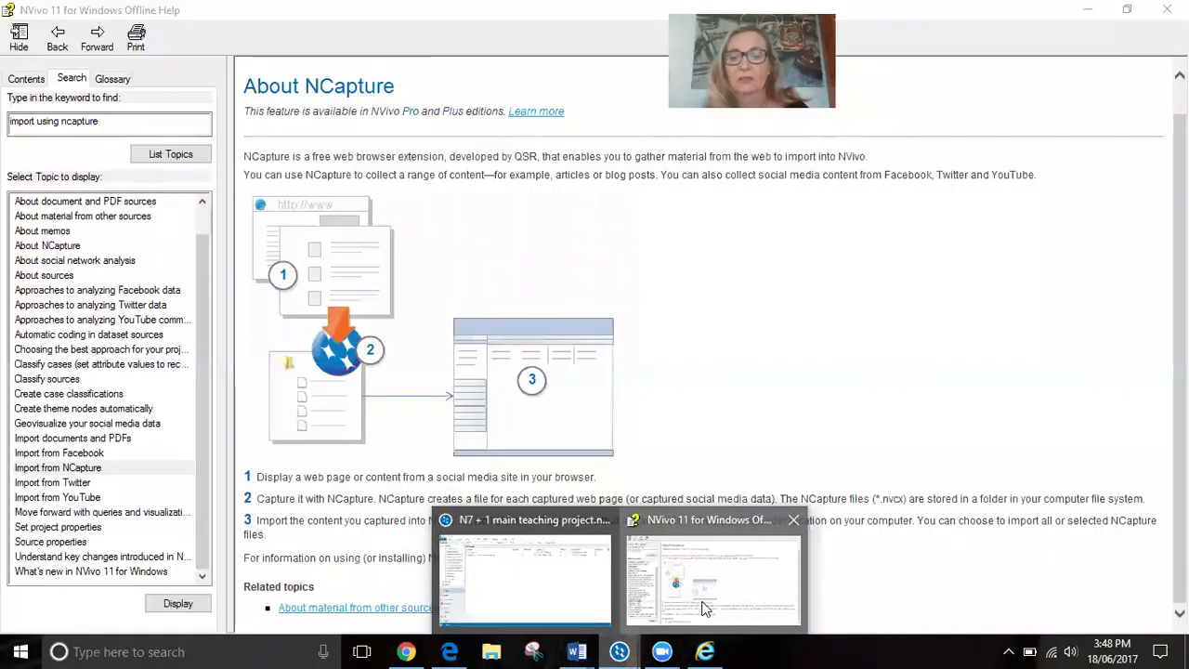
pyautogui.click(703, 605)
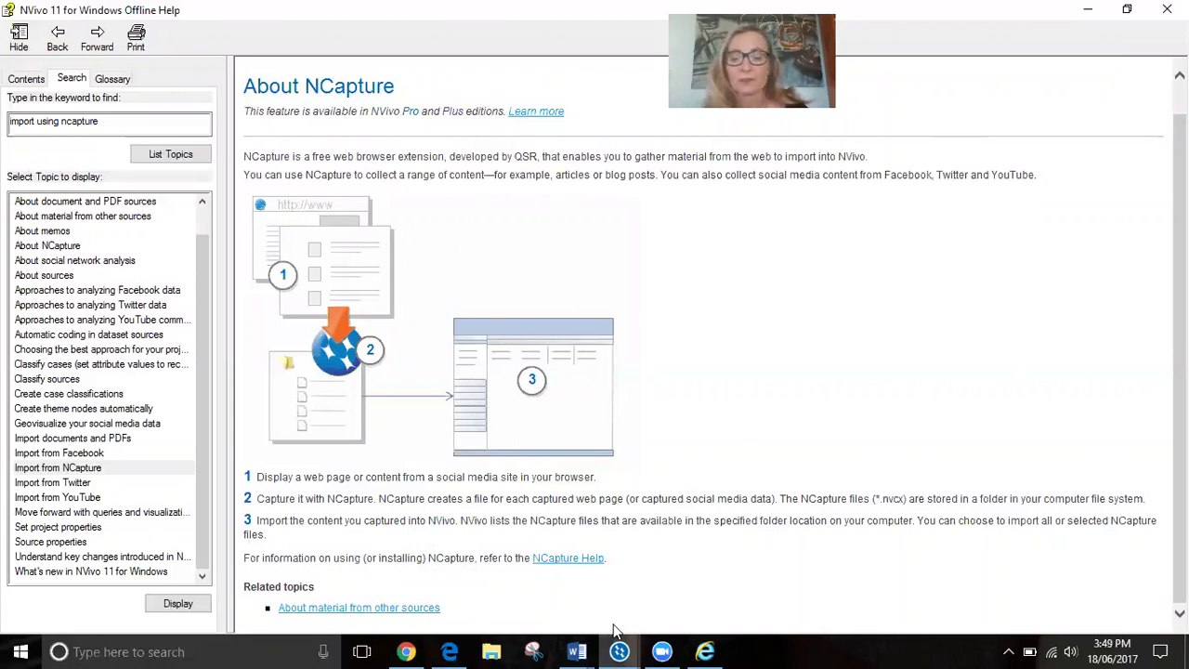
pyautogui.click(409, 651)
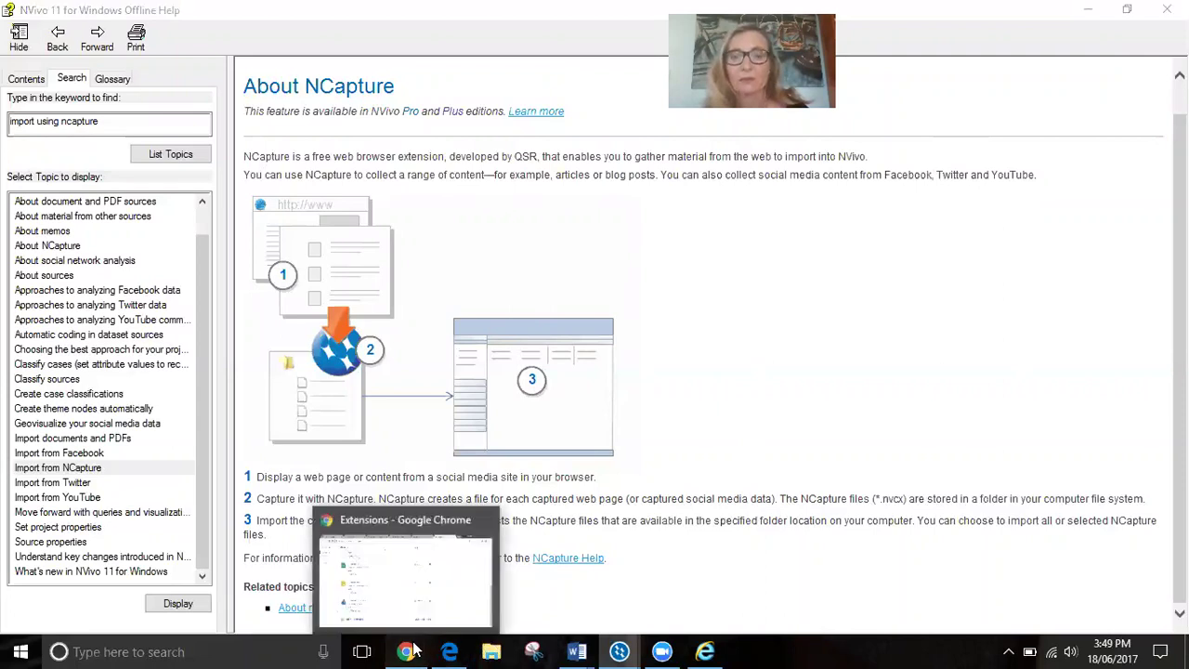
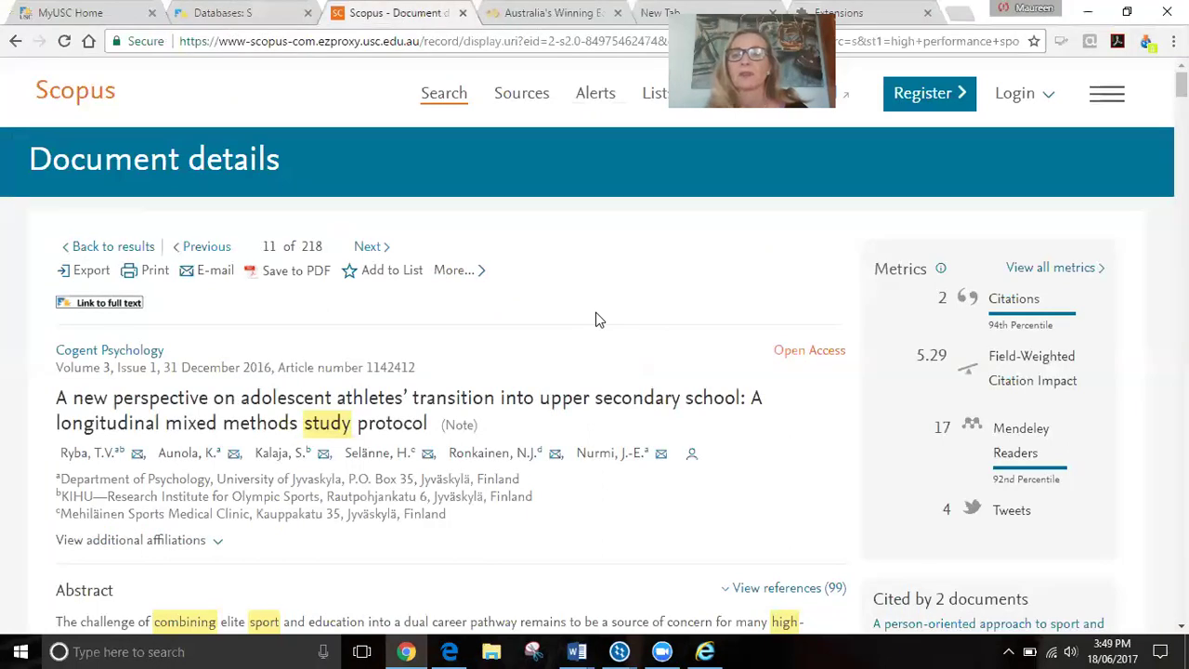
pyautogui.scroll(-1, 599, 320)
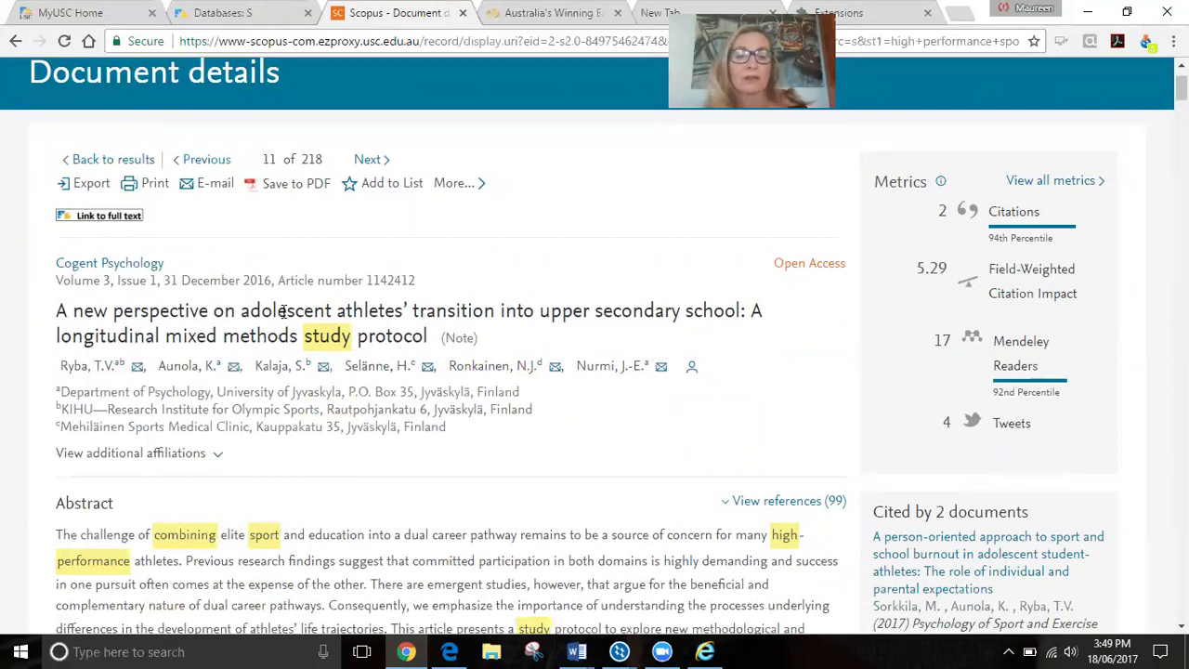
pyautogui.scroll(-1, 369, 365)
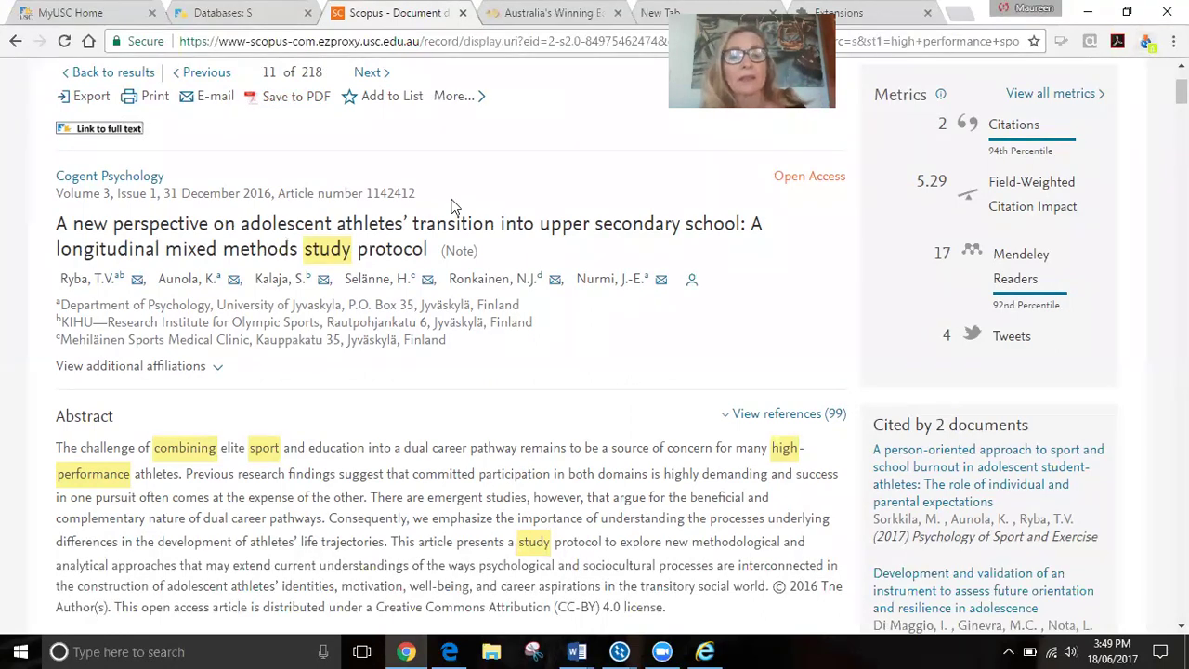
pyautogui.scroll(-1, 453, 209)
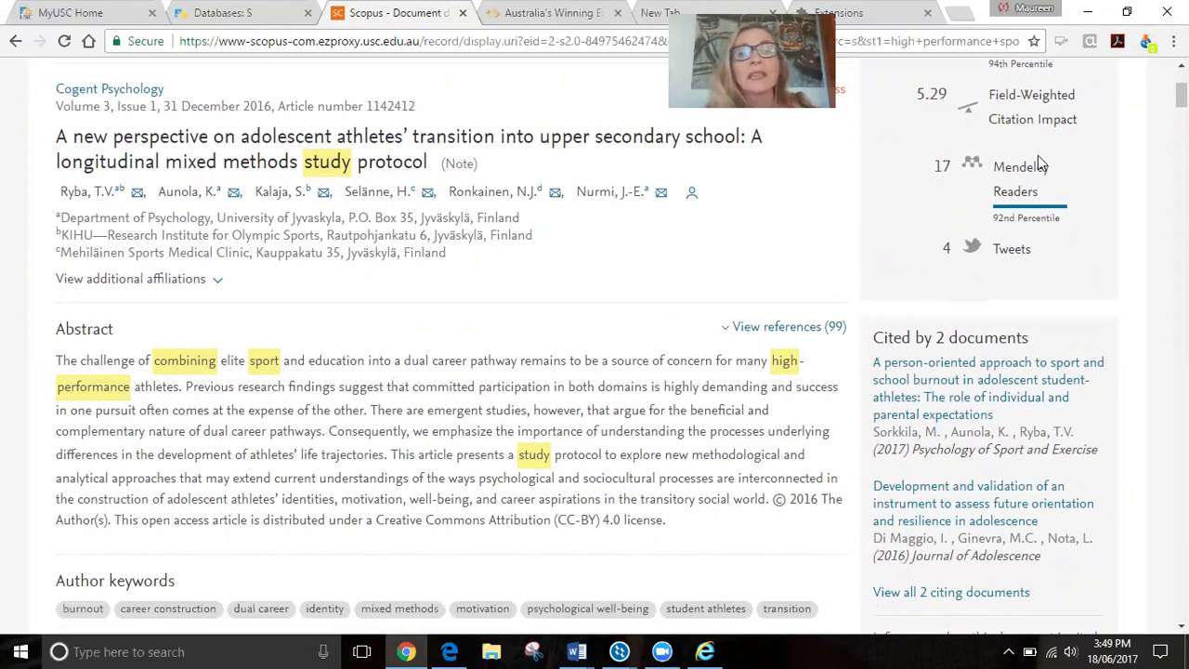
# Step: Open NCapture for the Scopus article and show its capture progress page
pyautogui.click(1148, 51)
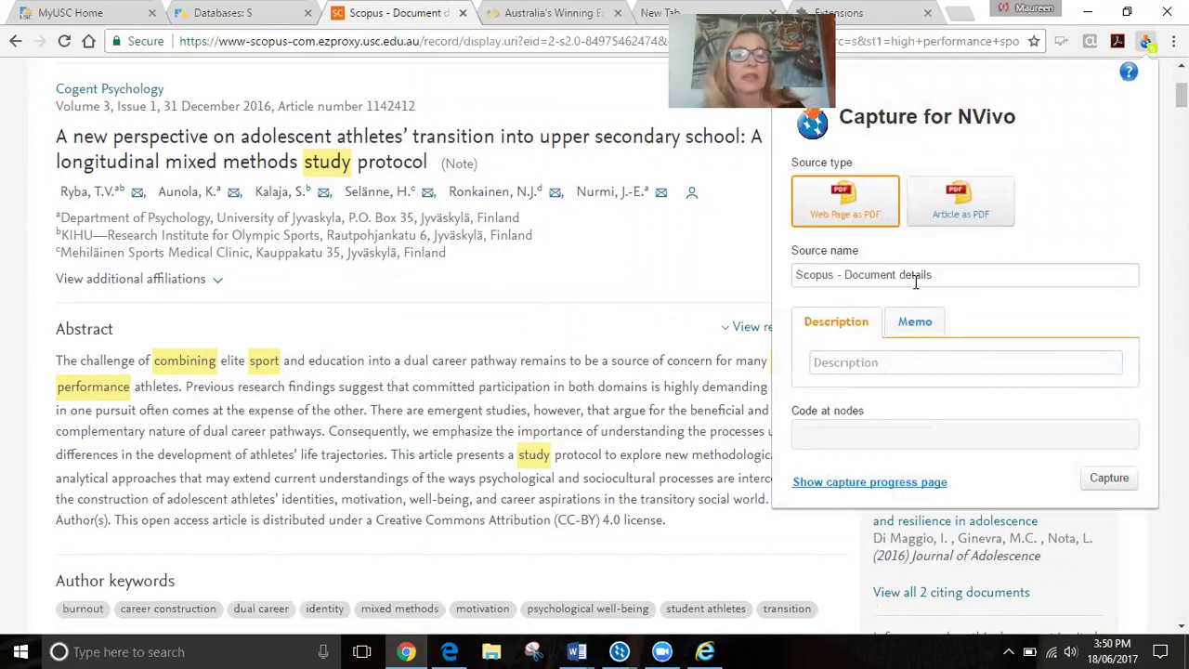
pyautogui.click(896, 489)
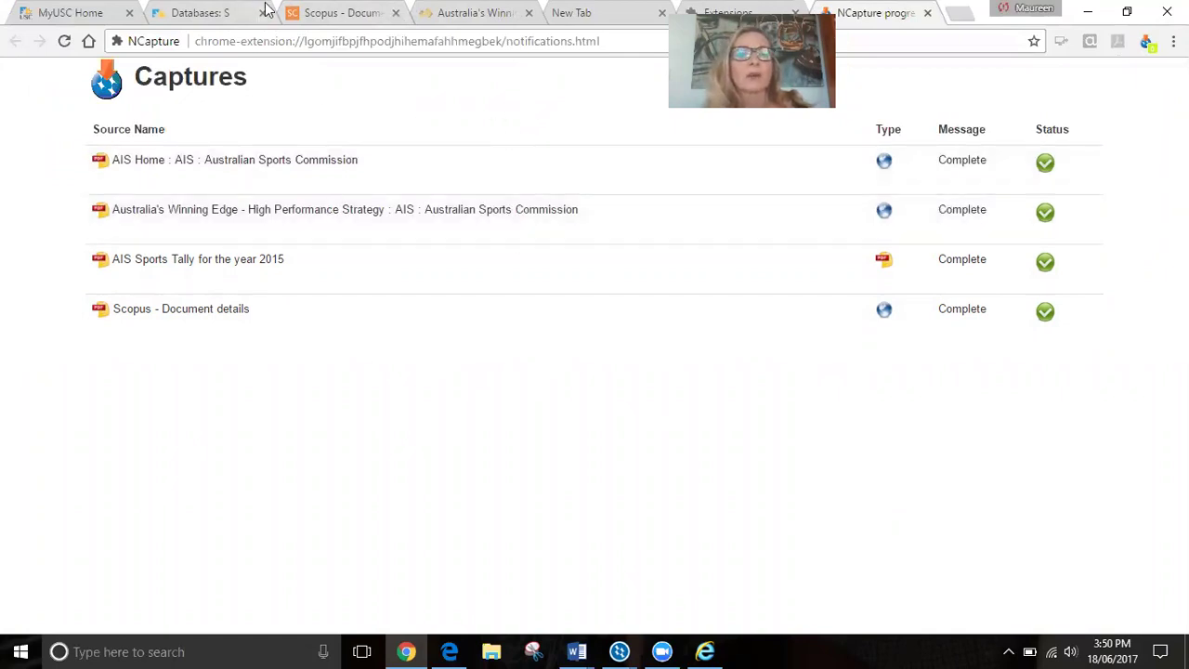
# Step: Open NCapture for the Australia's Winning Edge page and compare the Web Page as PDF and Article as PDF source types, ending on Web Page
pyautogui.click(440, 19)
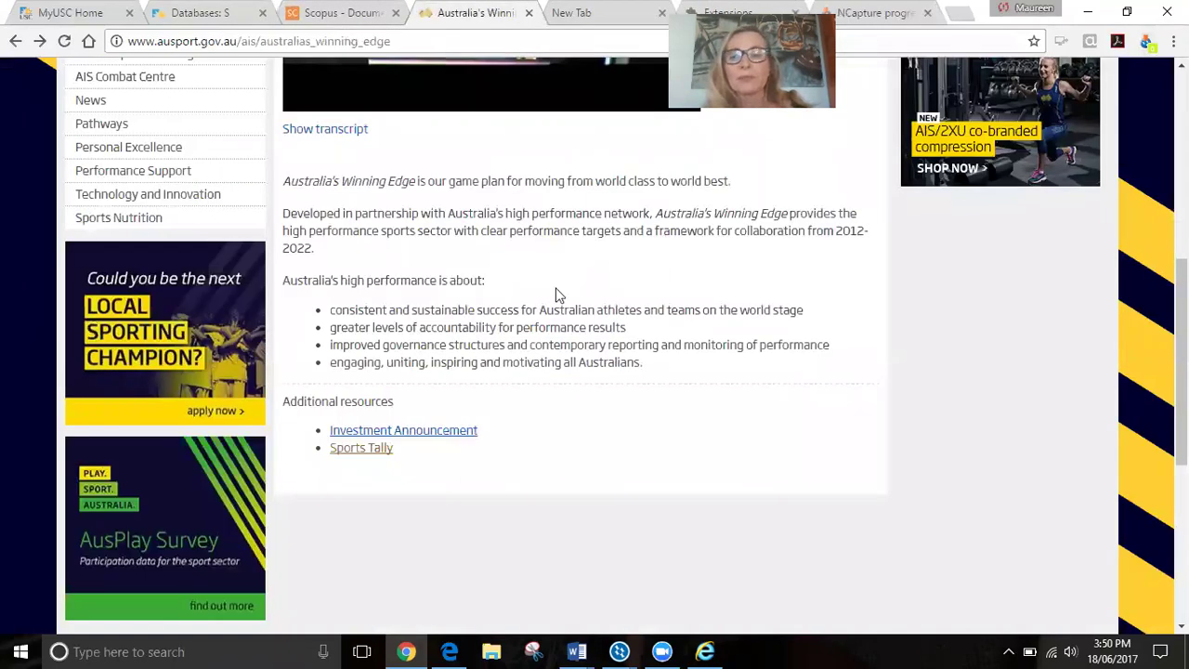
pyautogui.click(1145, 44)
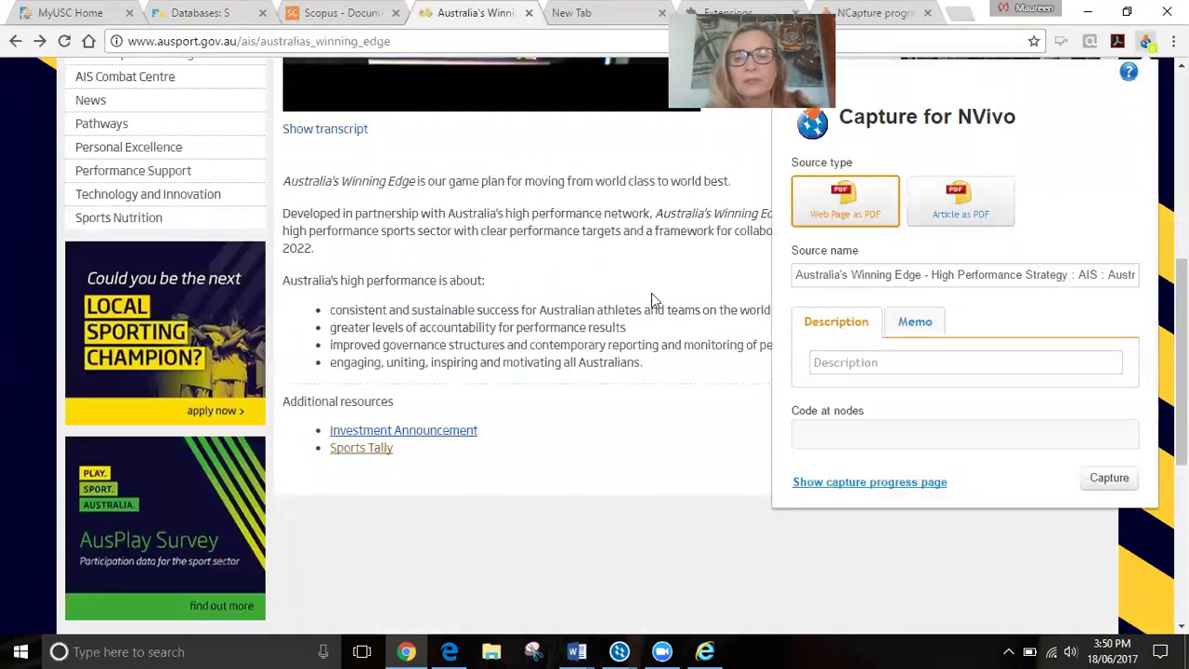
pyautogui.click(949, 211)
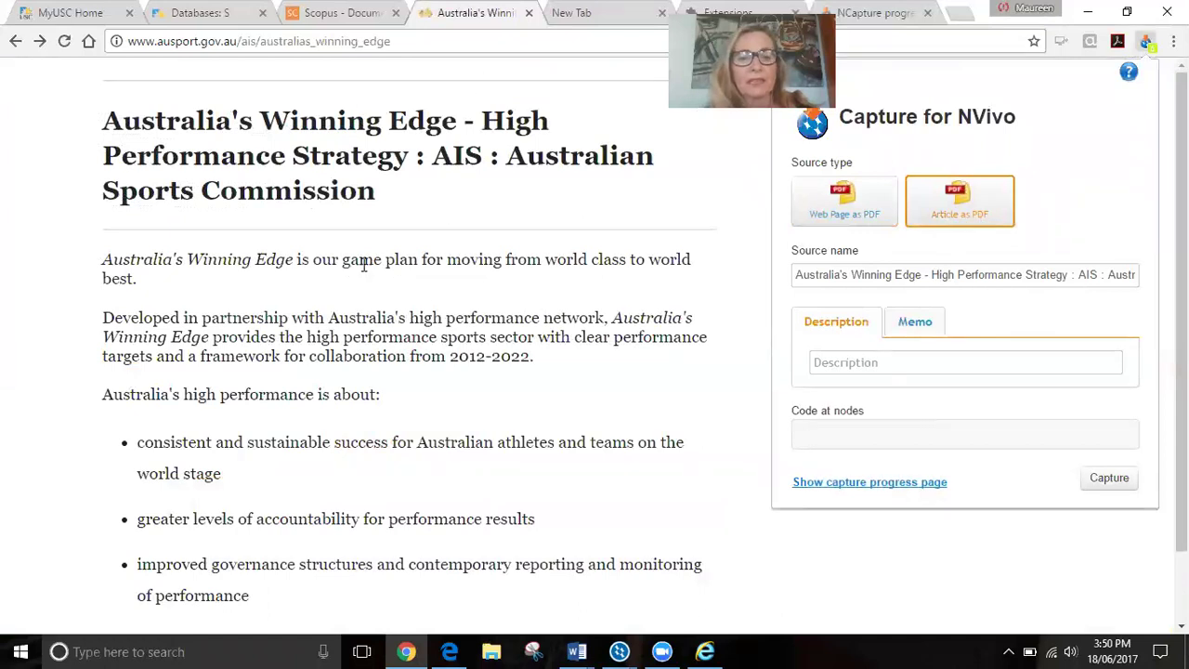
pyautogui.click(848, 213)
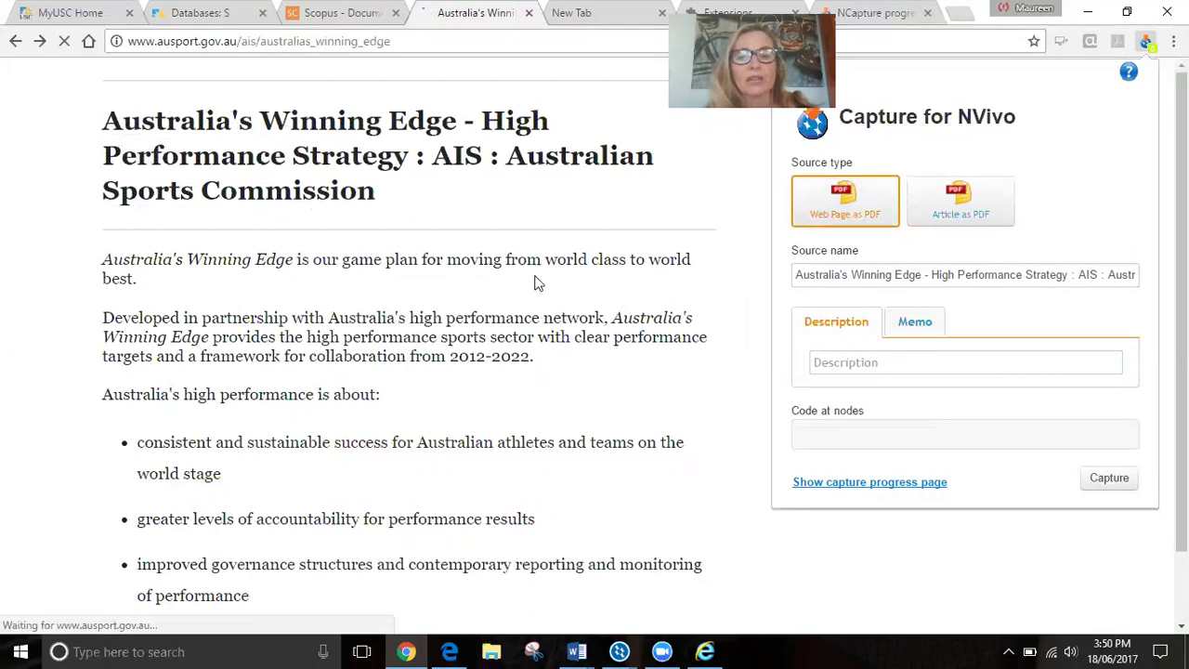
pyautogui.click(943, 218)
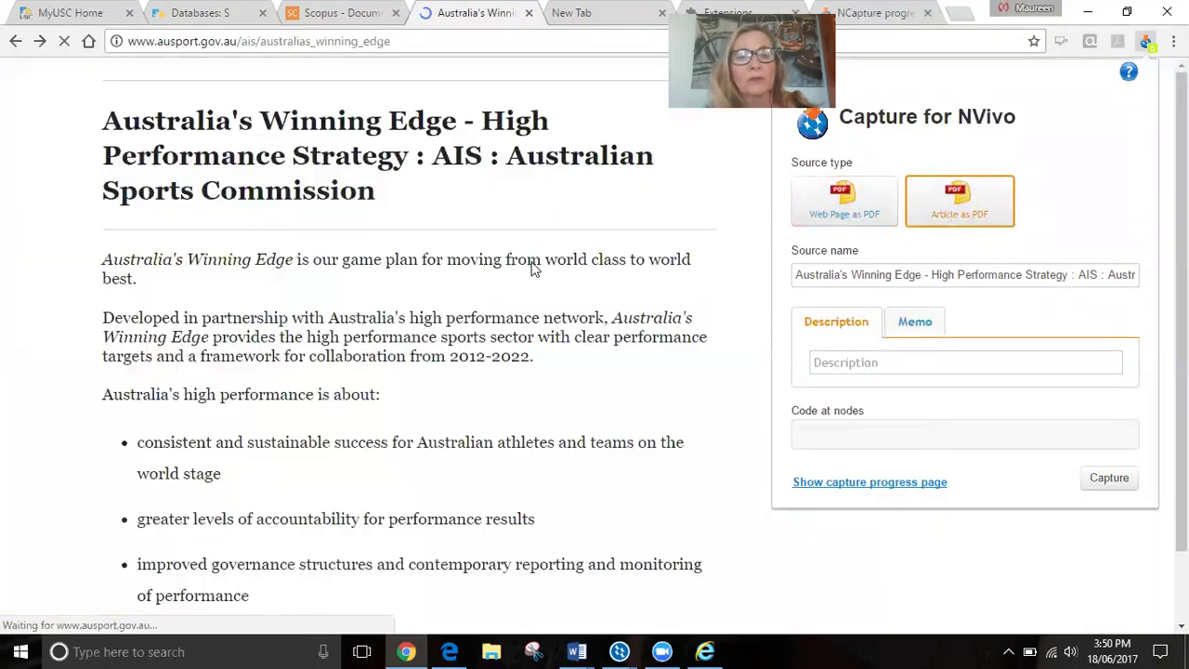
pyautogui.click(841, 206)
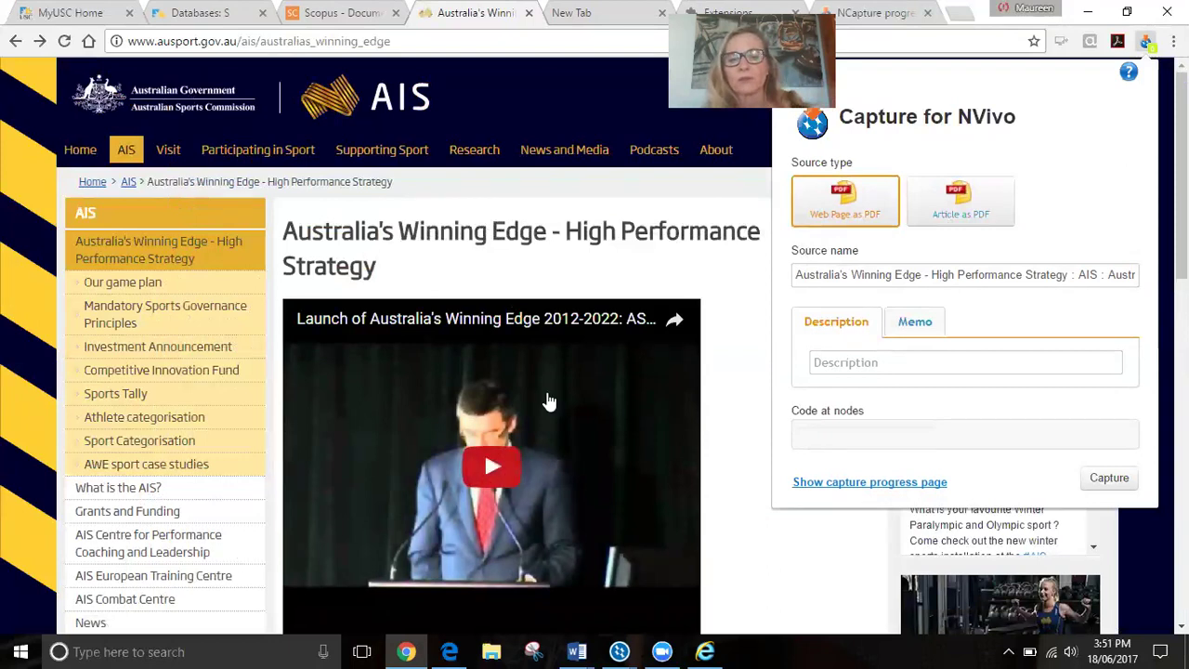
pyautogui.scroll(-2, 555, 402)
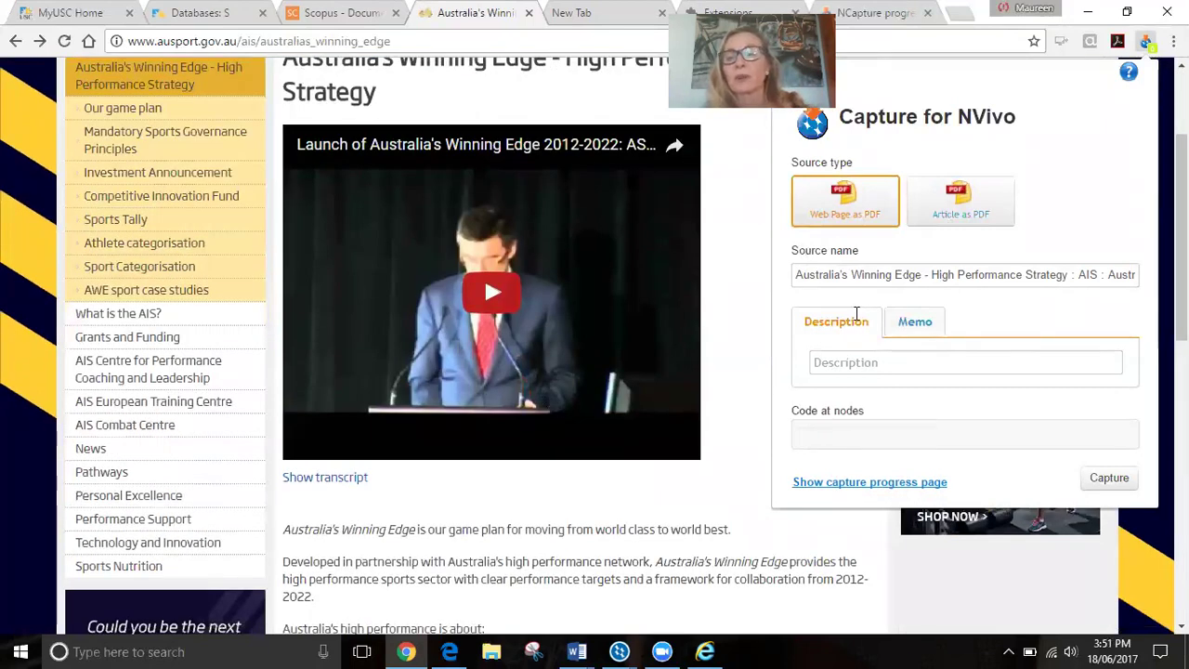
pyautogui.click(964, 216)
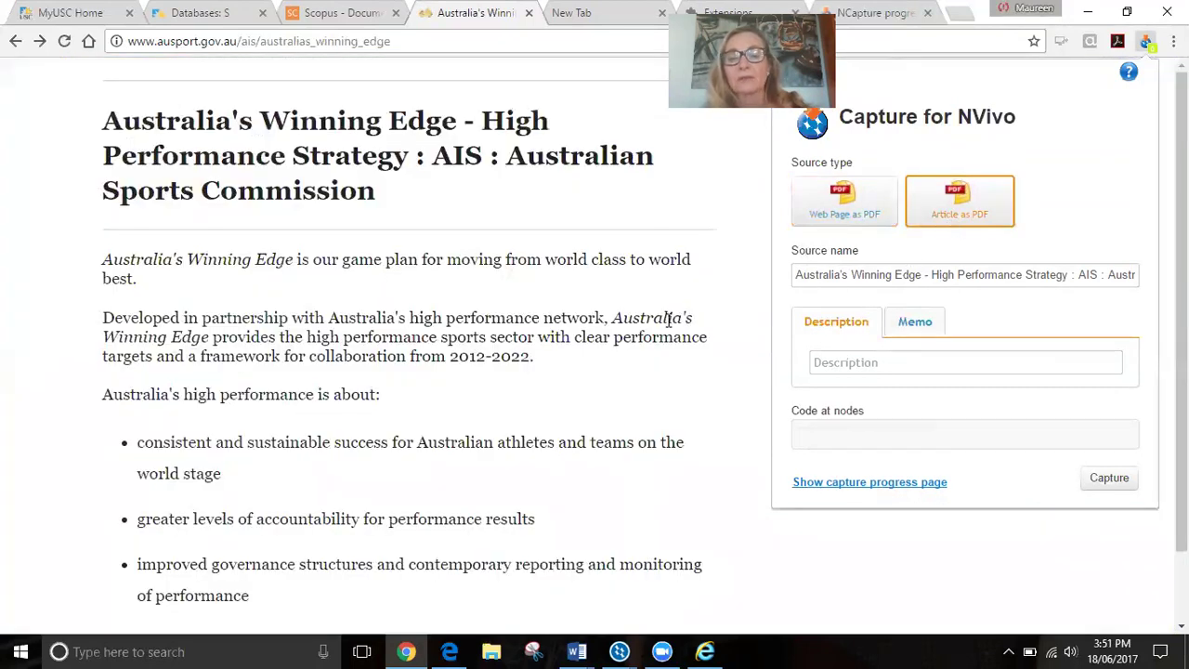
pyautogui.scroll(-1, 622, 313)
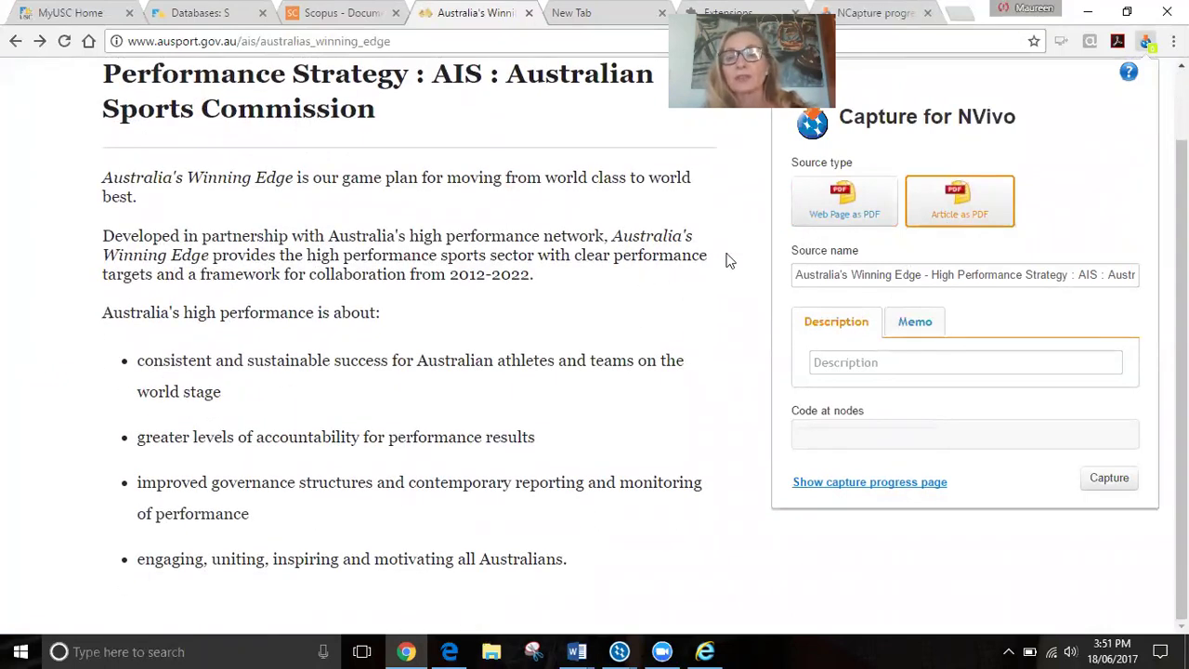
pyautogui.click(831, 221)
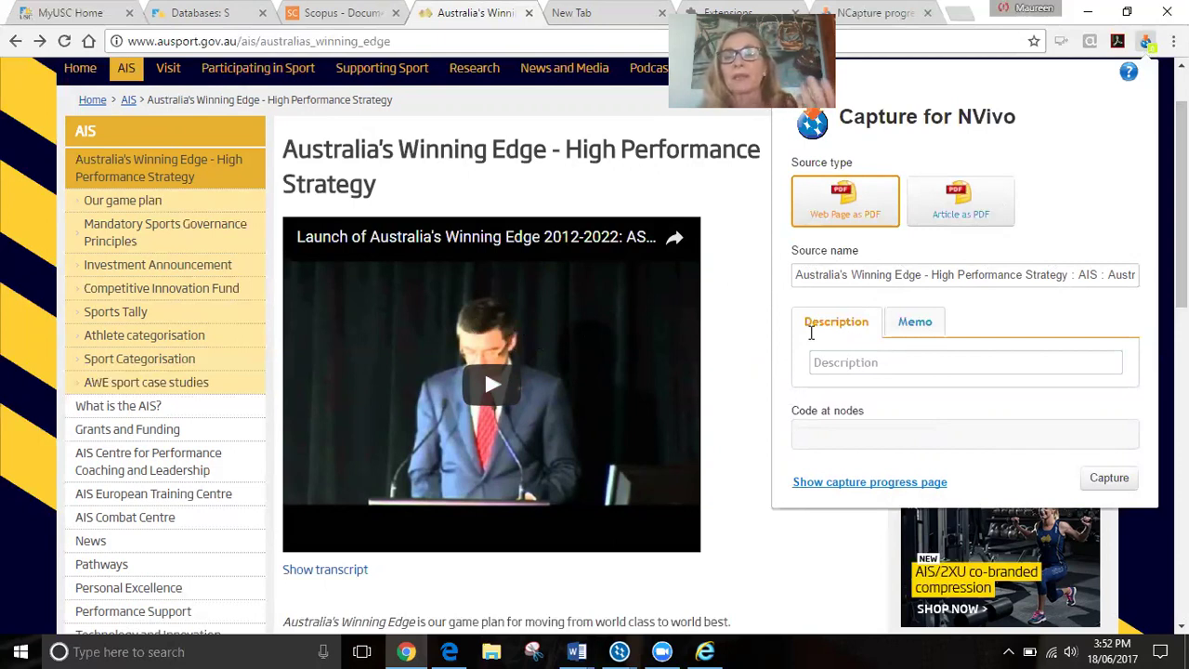
# Step: Reopen NCapture on the Australia's Winning Edge page and show its capture progress page
pyautogui.click(1147, 43)
pyautogui.click(1147, 43)
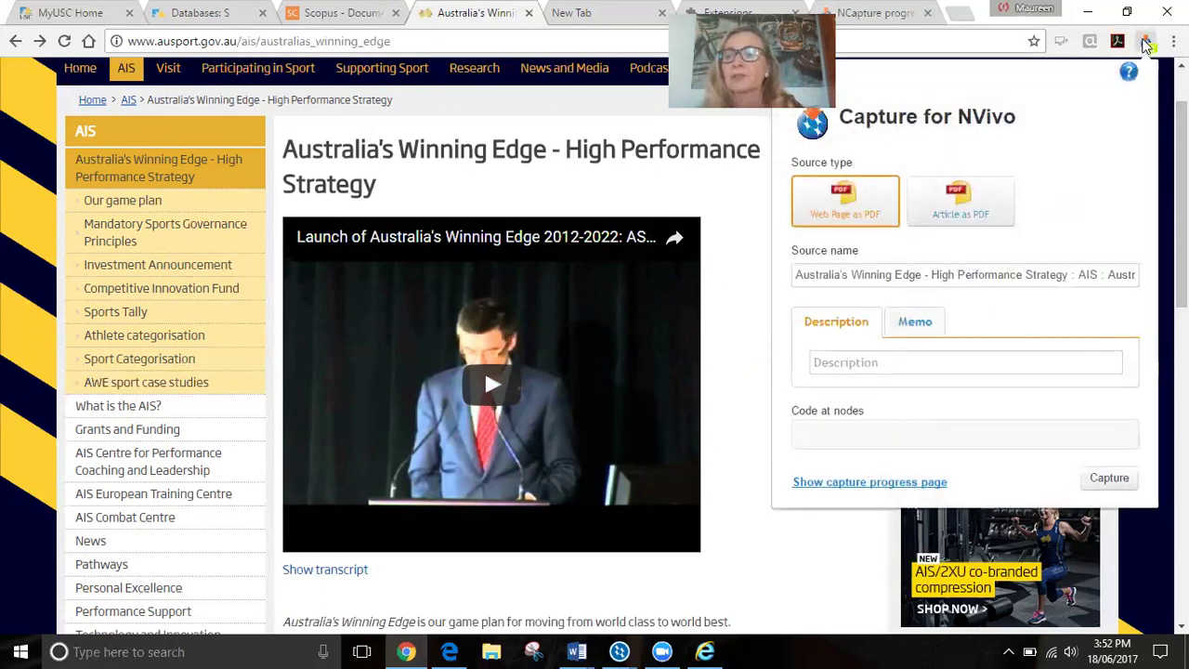
pyautogui.click(882, 484)
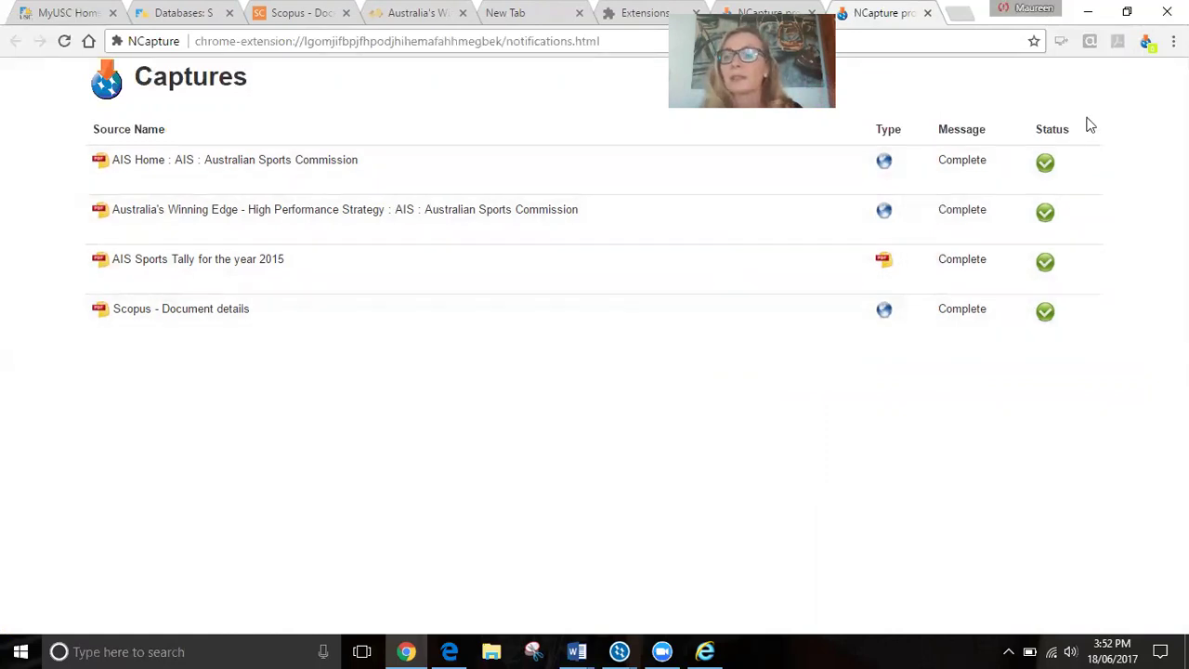
# Step: Close both NCapture progress pages, the Extensions page and the empty new page, returning to the Australia's Winning Edge page
pyautogui.click(926, 13)
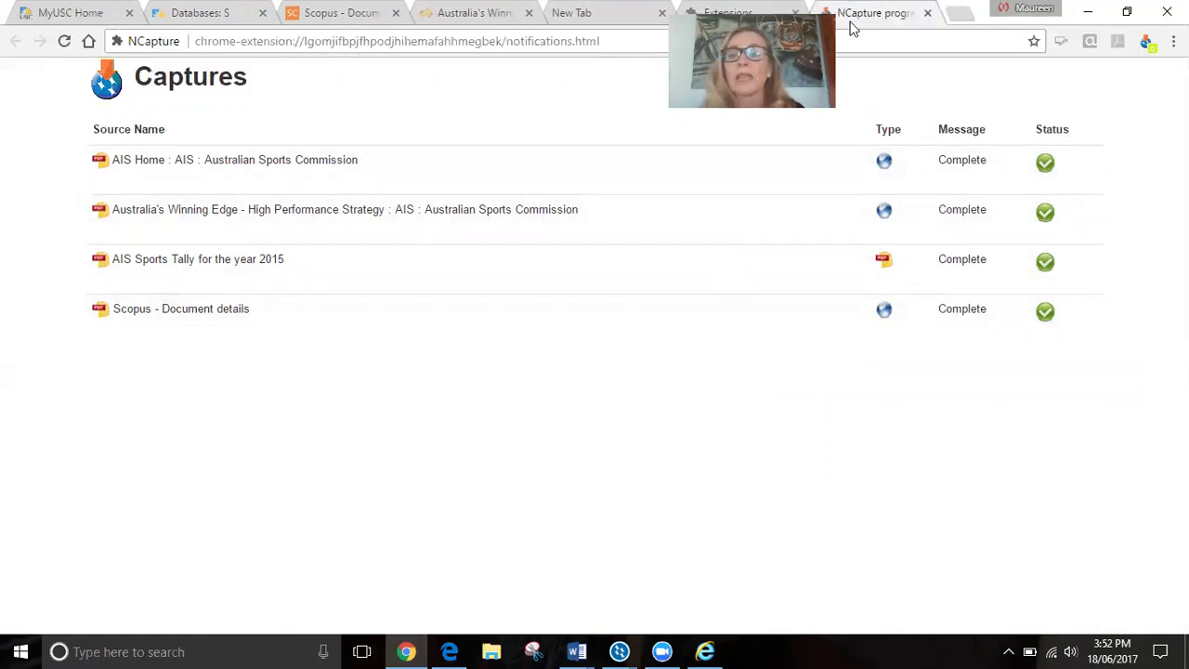
pyautogui.click(927, 13)
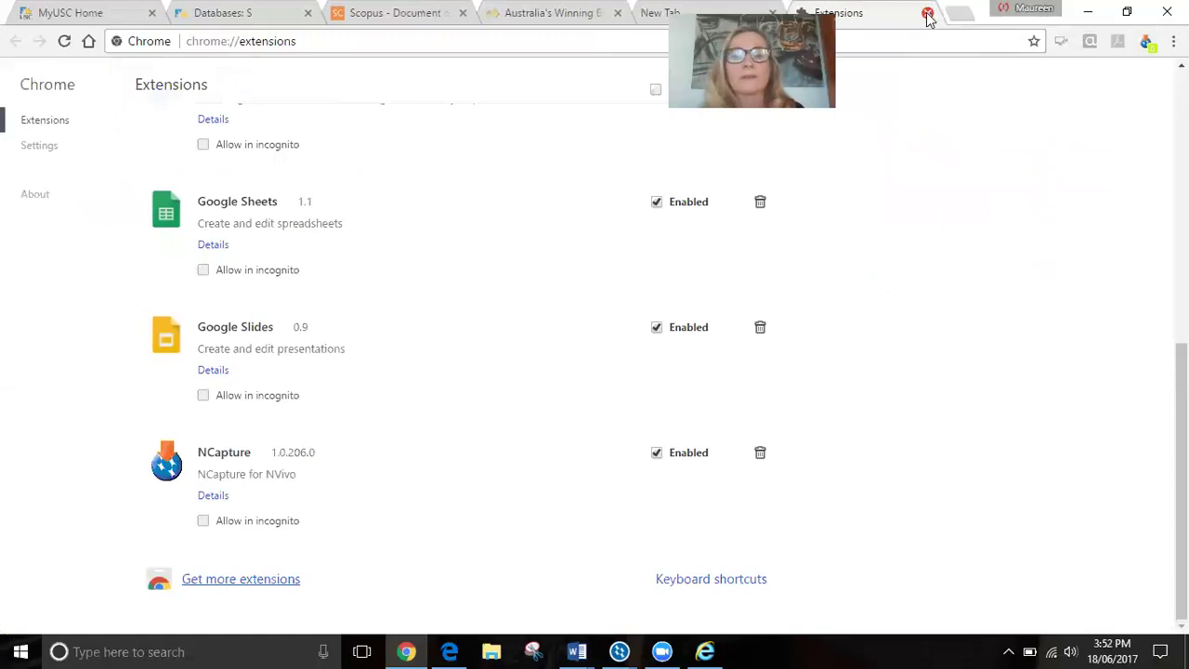
pyautogui.click(927, 13)
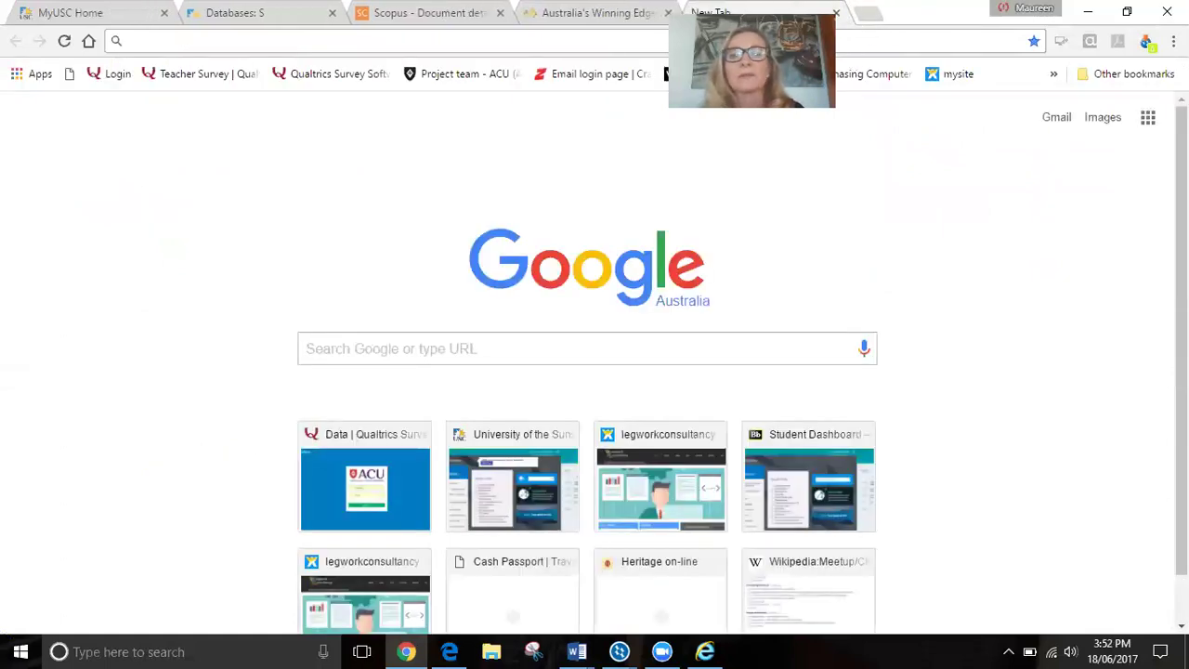
pyautogui.click(836, 13)
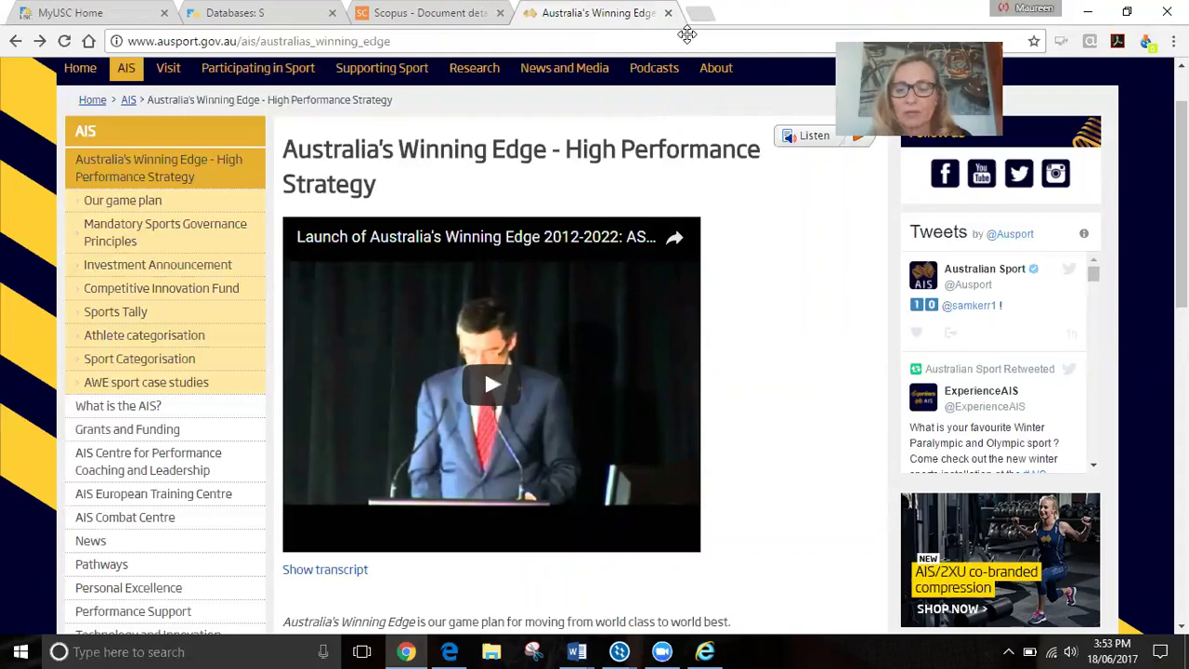
# Step: Switch to the N7 + 1 main teaching project in NVivo and open the Literature for teaching sample on High Performance Sport folder
pyautogui.moveTo(618, 651)
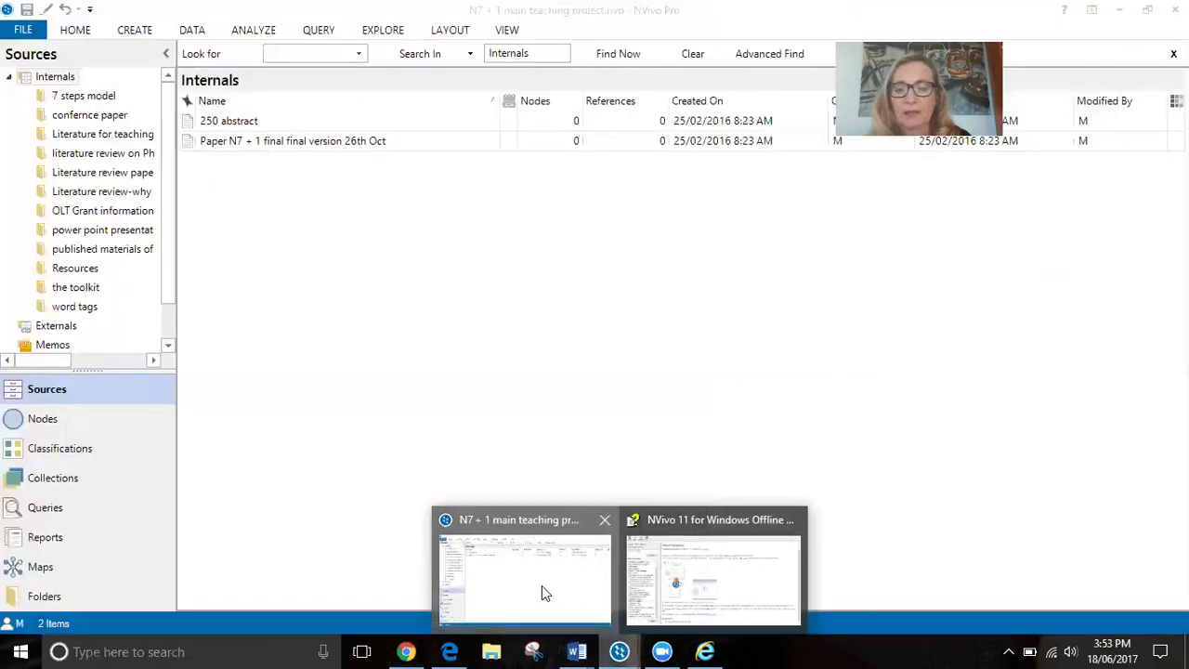
pyautogui.click(545, 593)
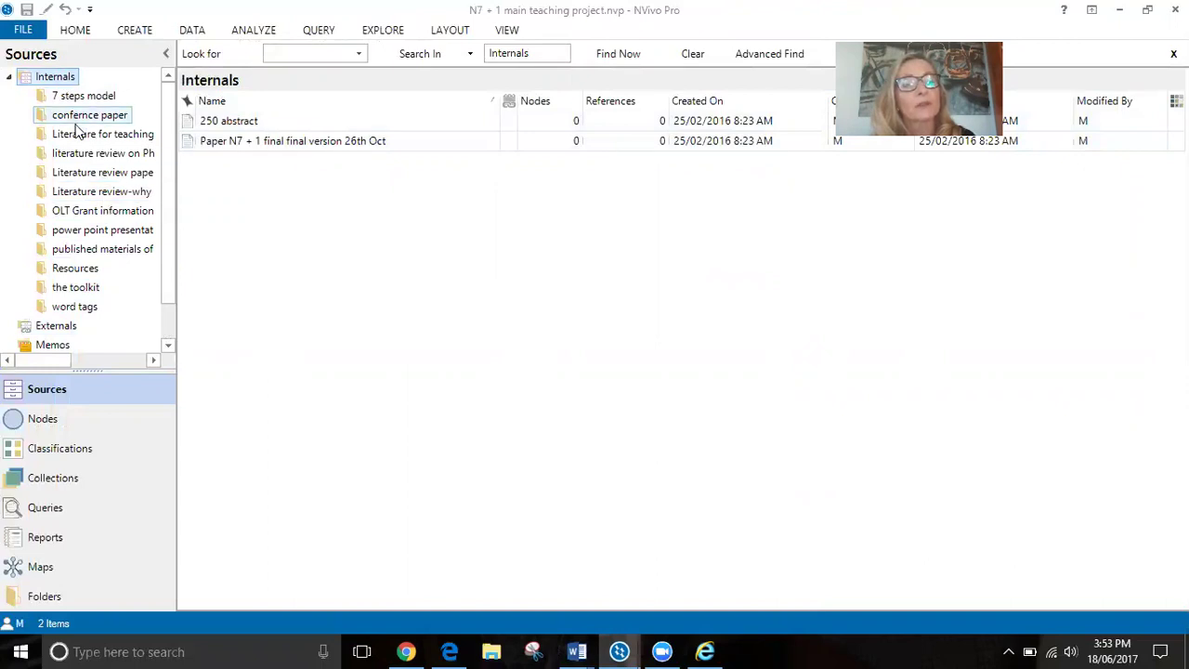
pyautogui.rightClick(64, 76)
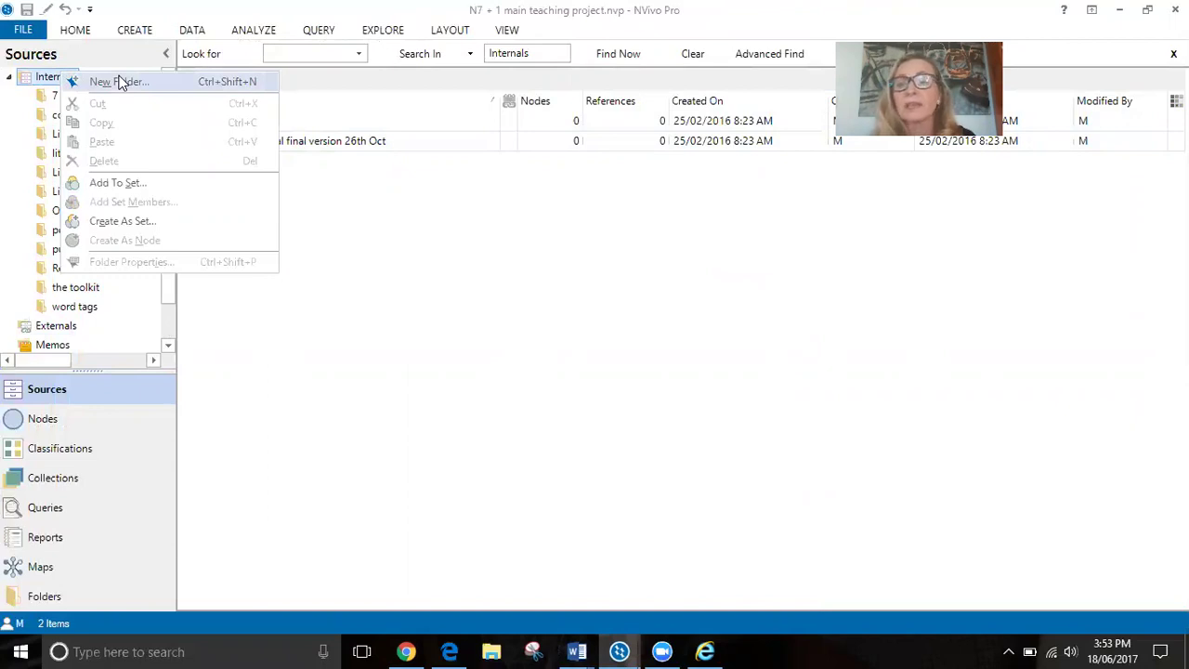
pyautogui.click(367, 308)
pyautogui.click(99, 136)
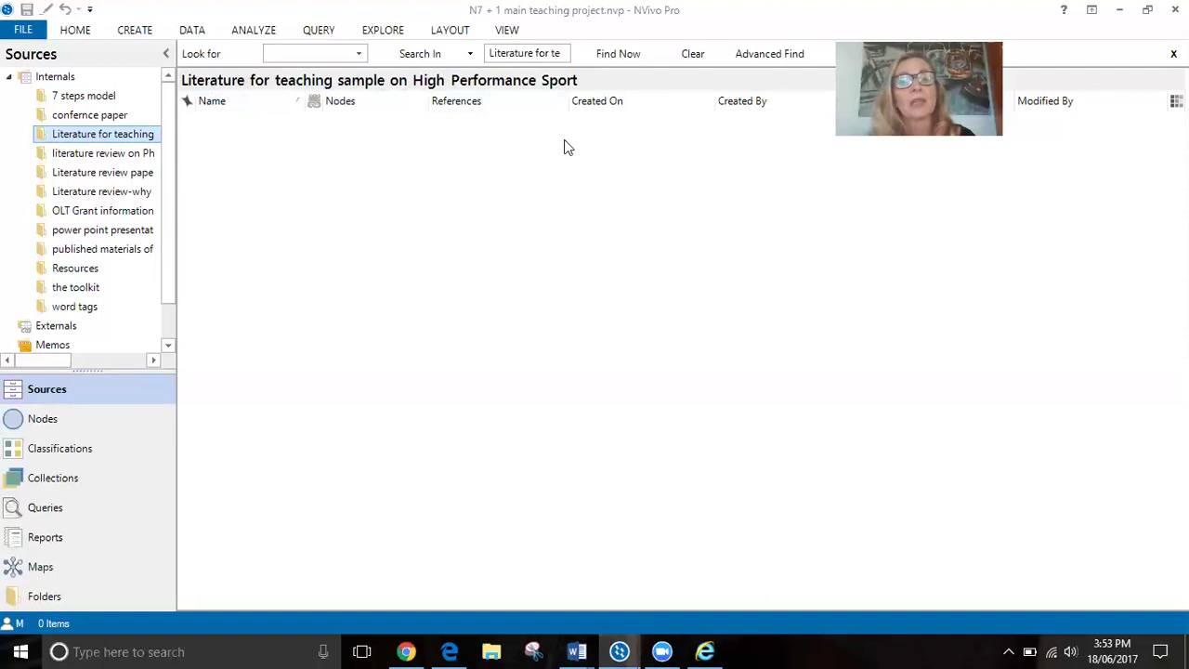
# Step: Start an import from NCapture into the Literature for teaching sample on High Performance Sport folder
pyautogui.click(206, 37)
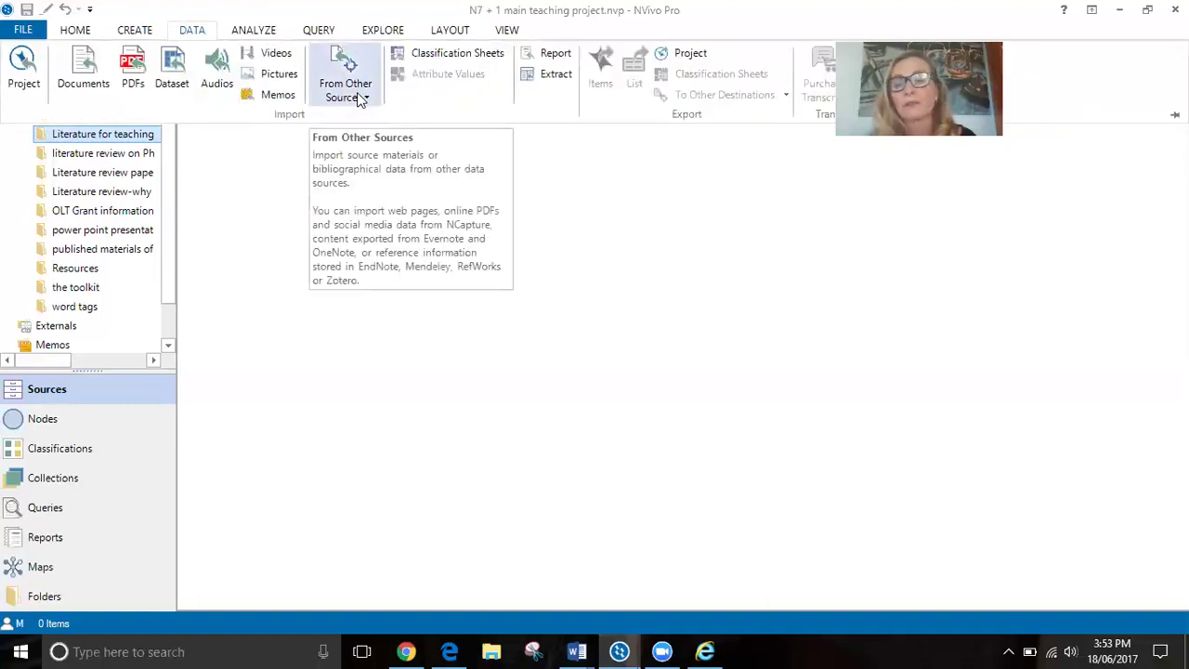
pyautogui.click(619, 208)
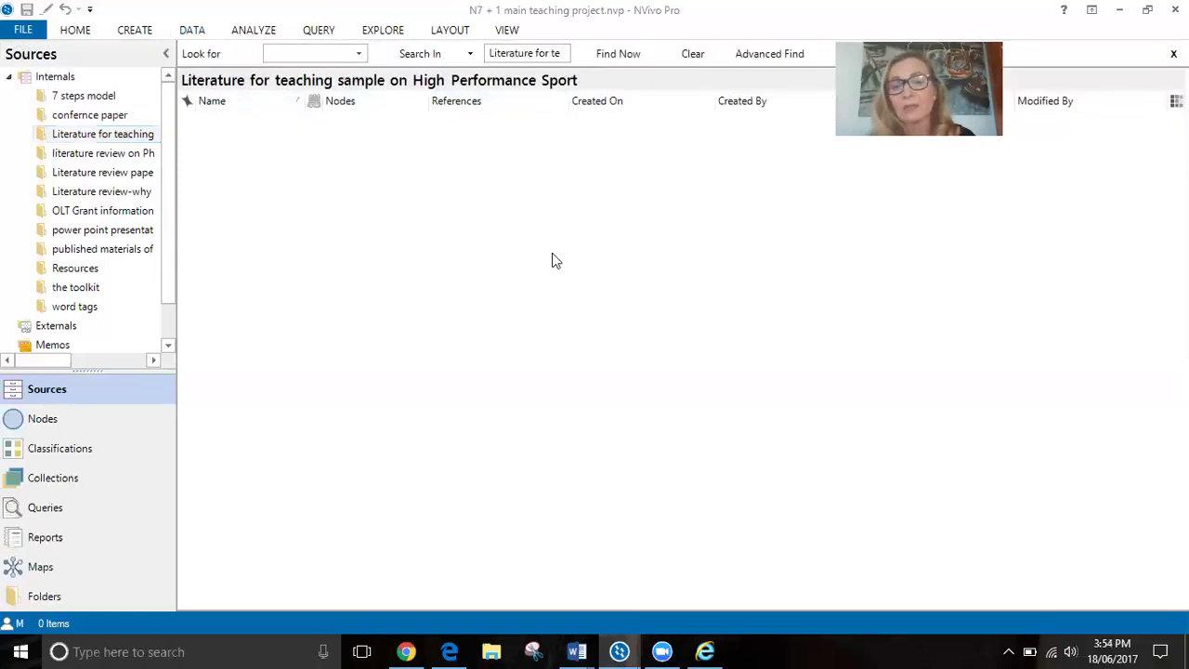
pyautogui.rightClick(512, 238)
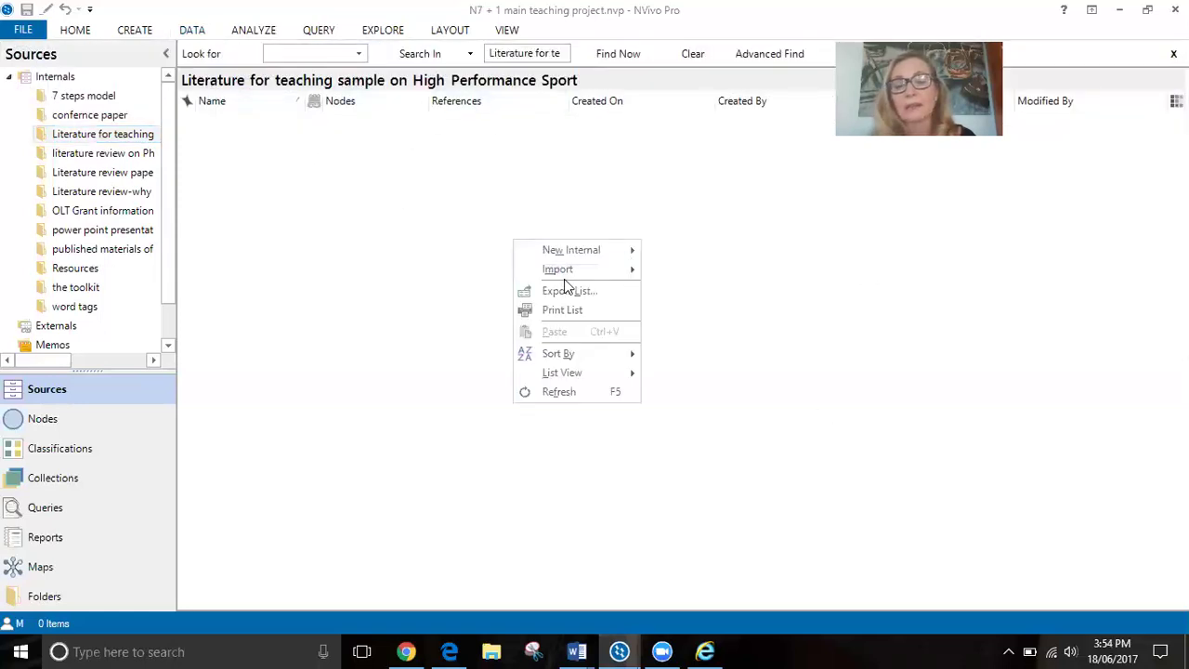
pyautogui.moveTo(570, 272)
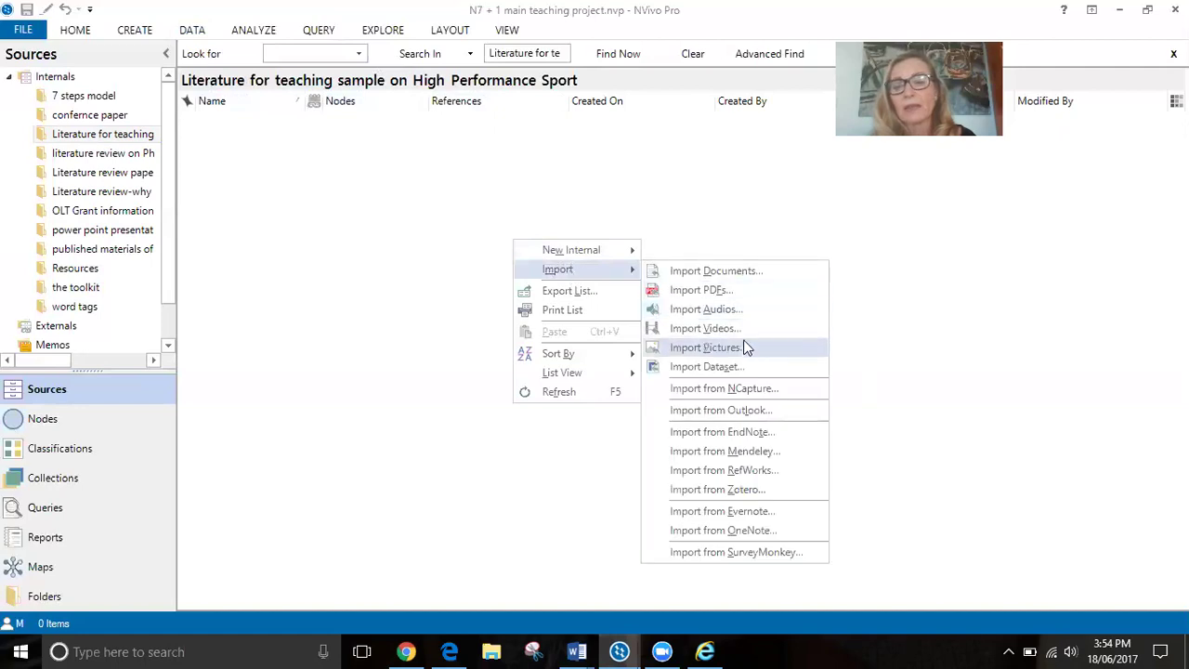
pyautogui.click(741, 389)
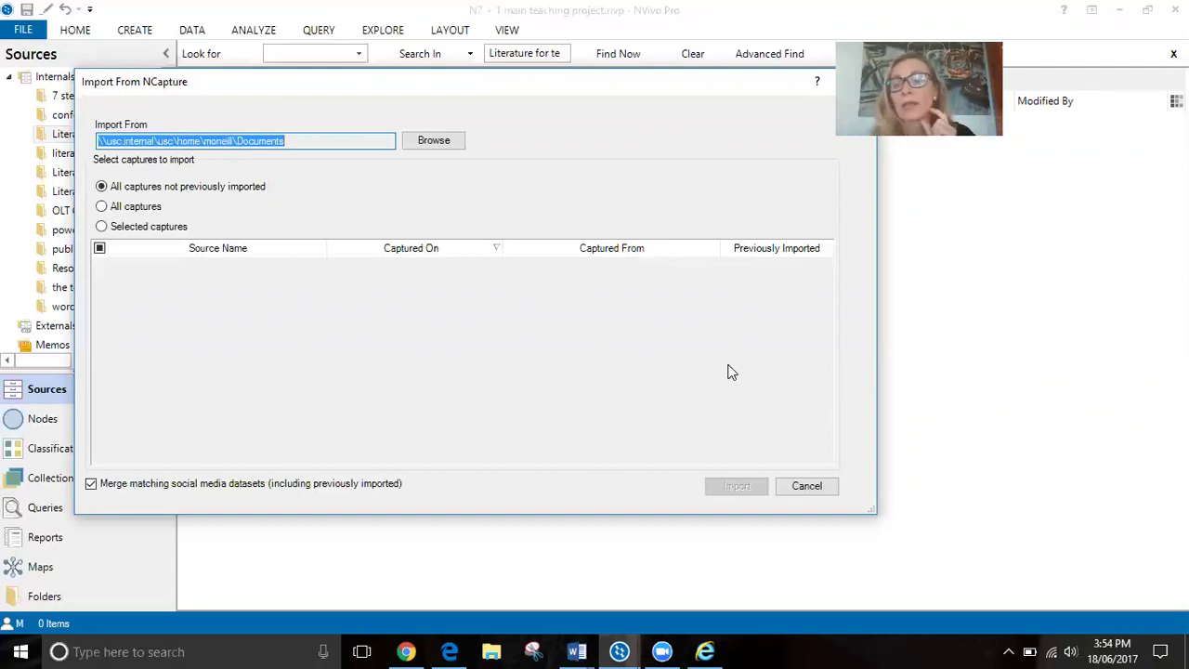
# Step: Set the import location to the Downloads folder and import all captures not previously imported
pyautogui.click(441, 144)
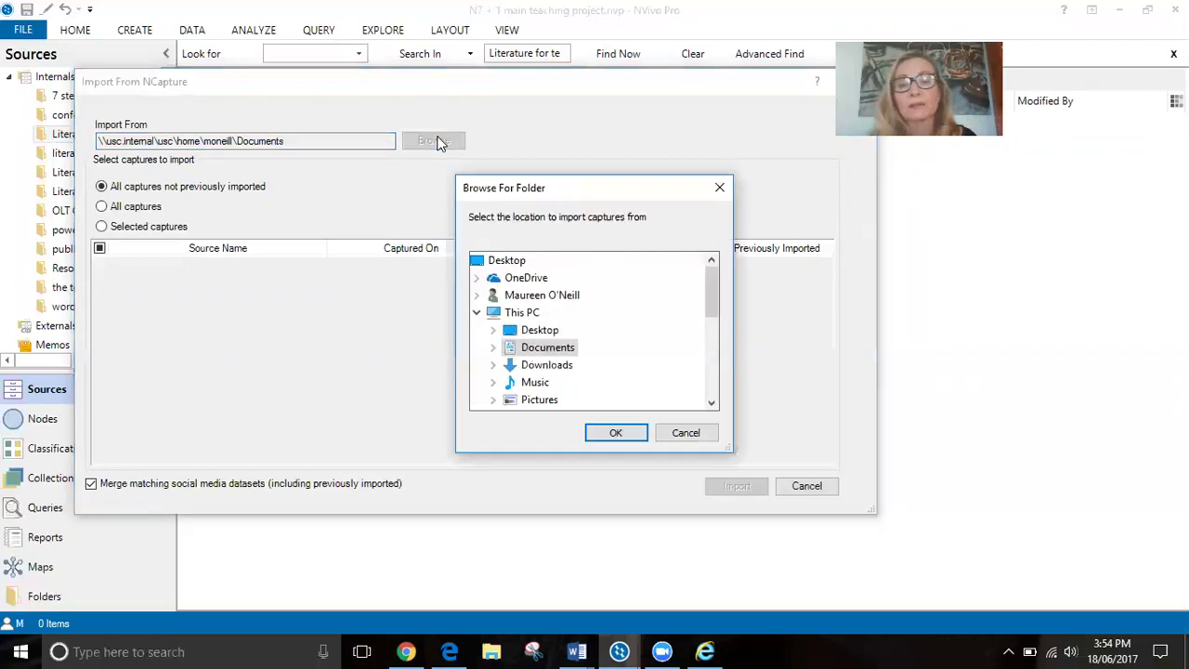
pyautogui.click(563, 367)
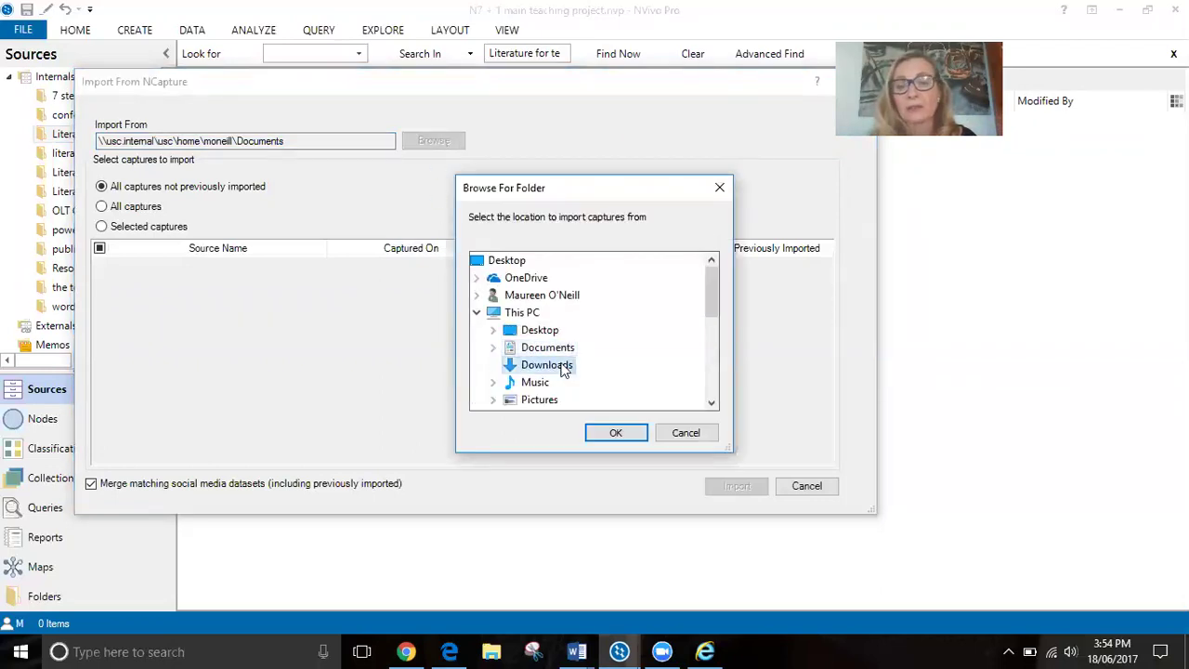
pyautogui.click(612, 432)
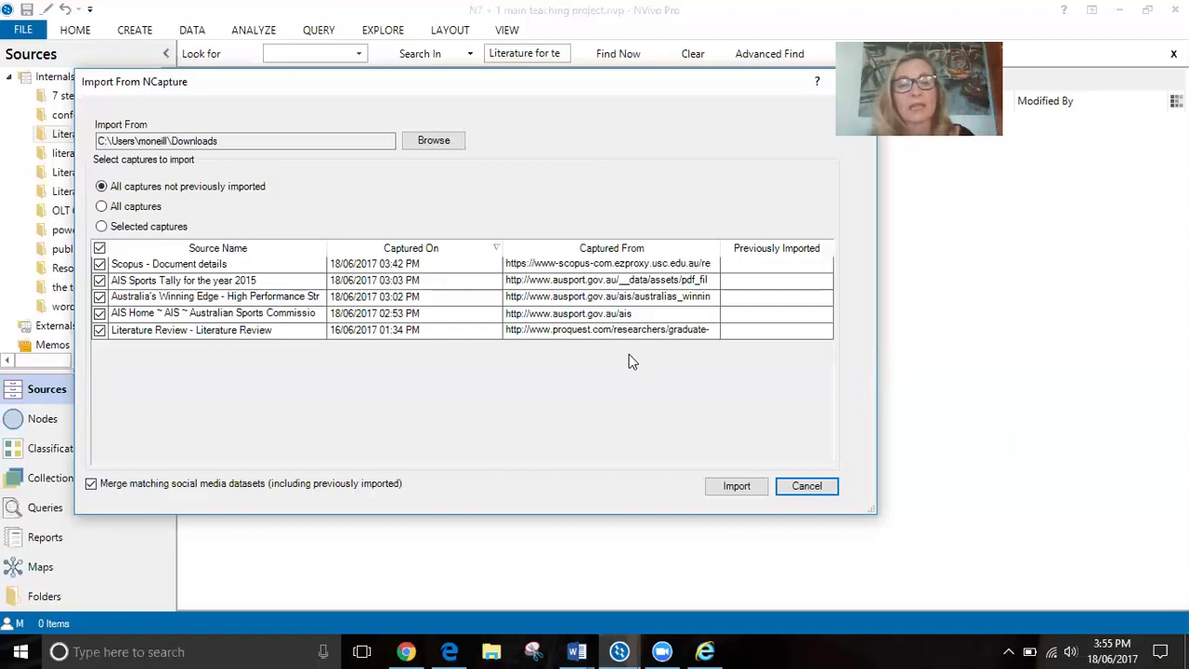
pyautogui.click(729, 486)
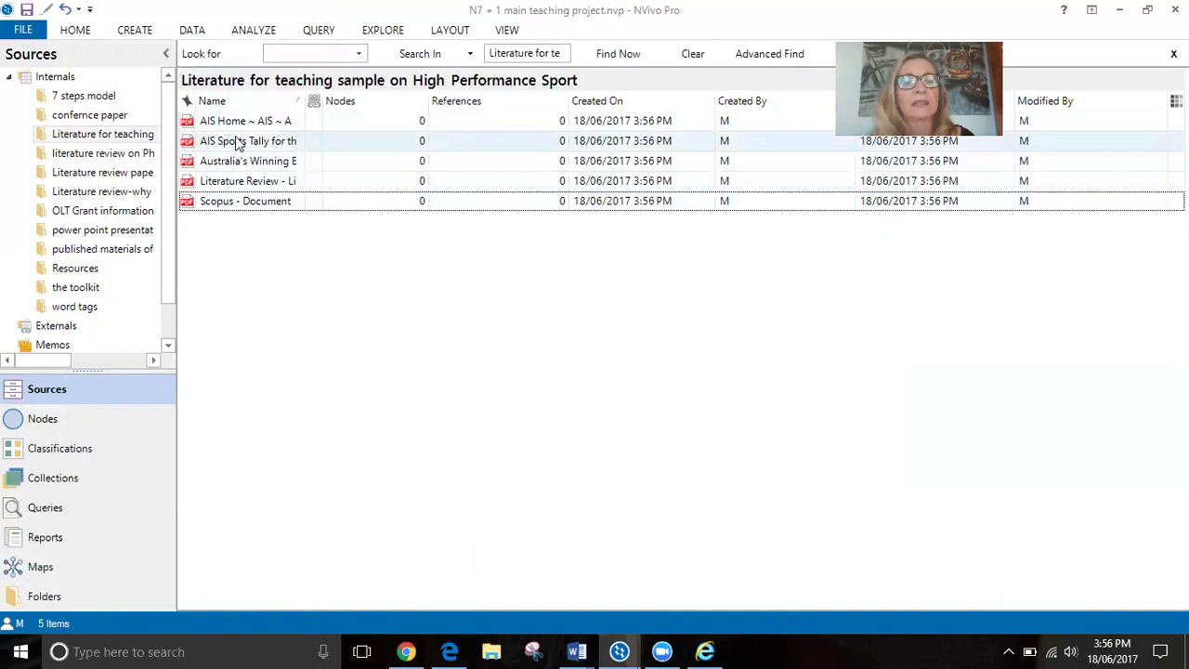
# Step: Open the imported Scopus - Document details PDF and examine its title, abstract, author keywords and funding details
pyautogui.rightClick(239, 203)
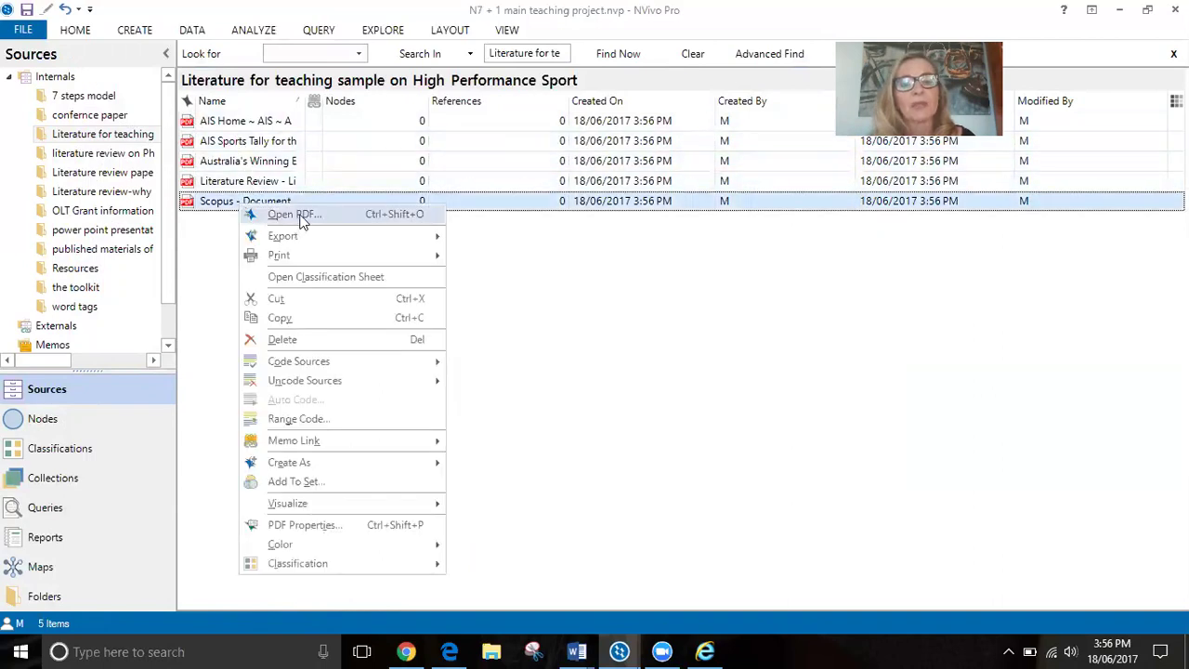
pyautogui.click(298, 216)
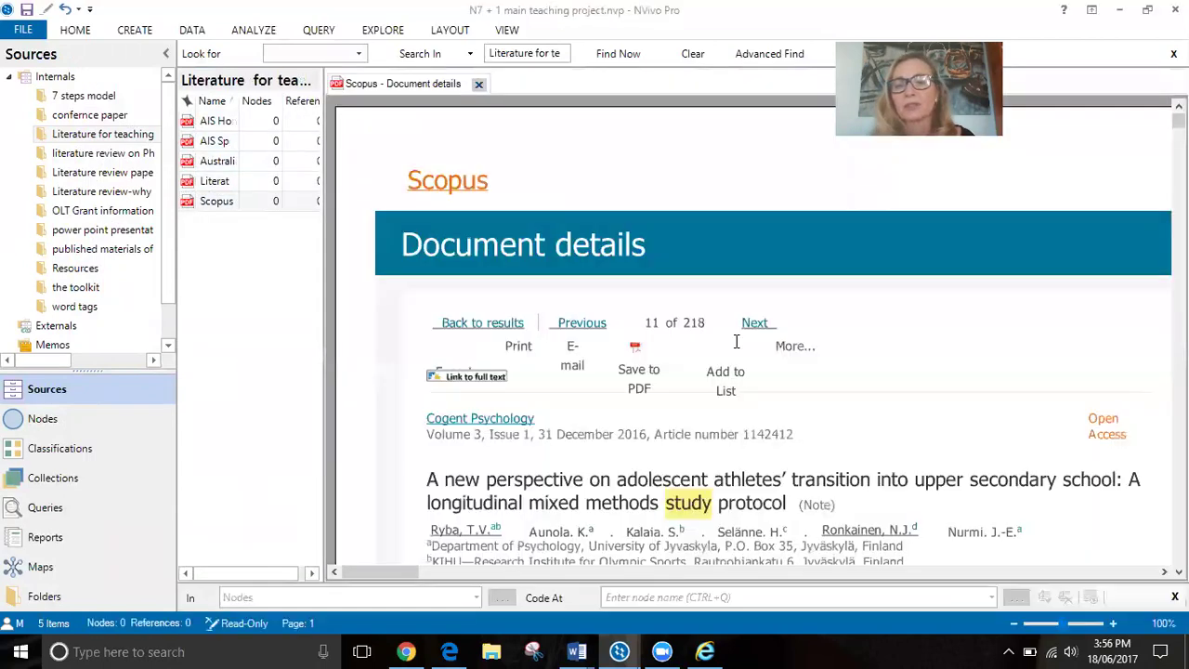
pyautogui.scroll(-5, 740, 334)
pyautogui.scroll(2, 741, 334)
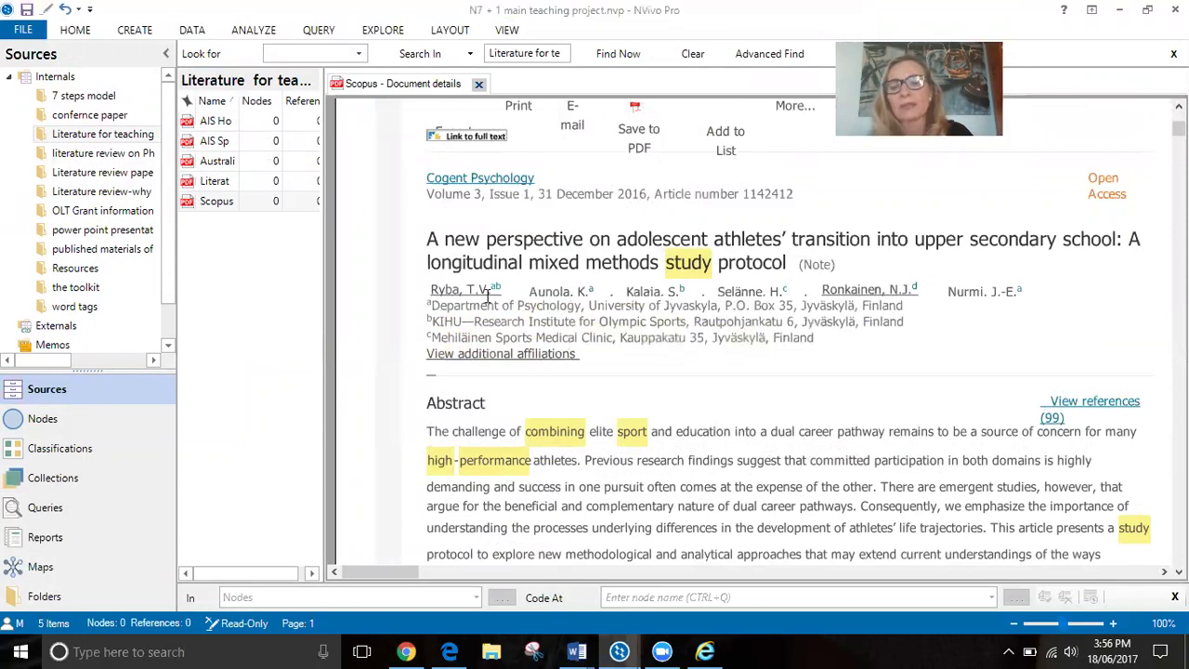
pyautogui.scroll(-2, 878, 347)
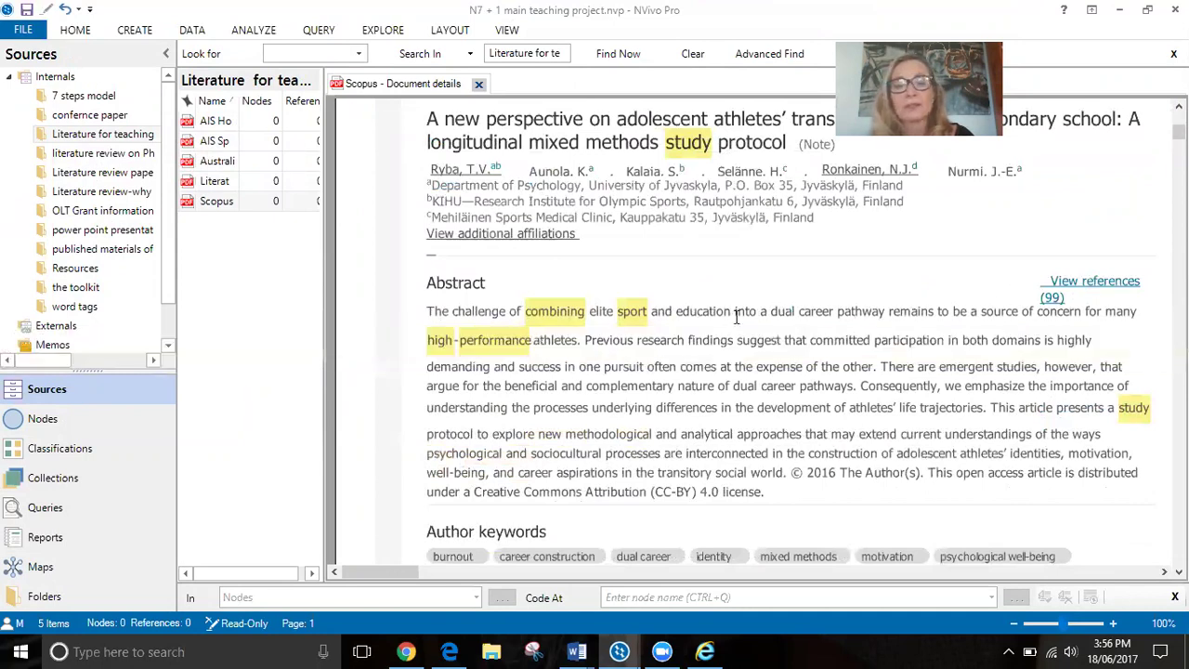
pyautogui.scroll(-4, 529, 261)
pyautogui.scroll(2, 523, 223)
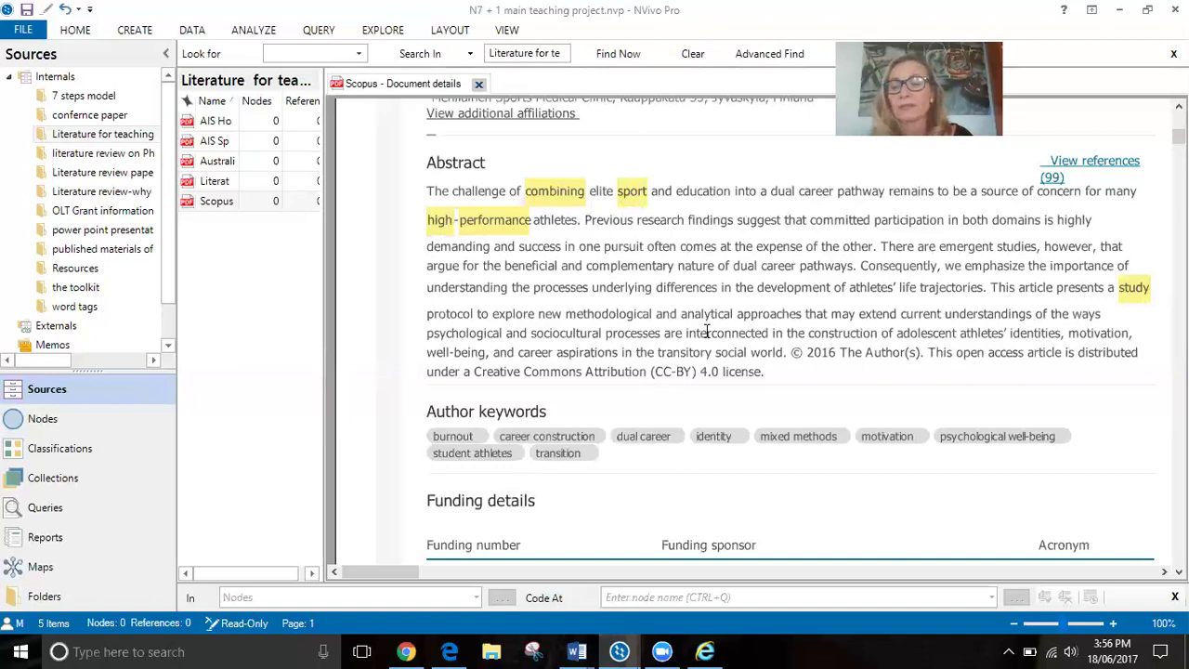
pyautogui.scroll(-3, 708, 331)
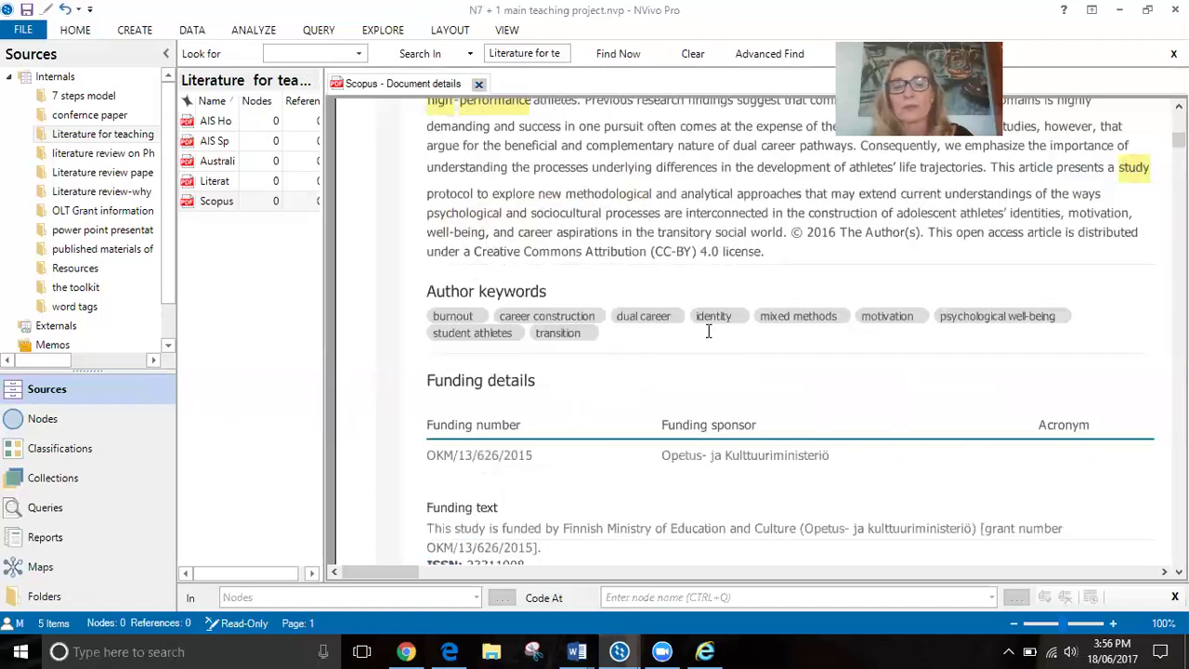
# Step: Examine the publication details and the reference list in the Scopus - Document details PDF, return to its abstract and close the document
pyautogui.scroll(-3, 708, 331)
pyautogui.scroll(-3, 708, 331)
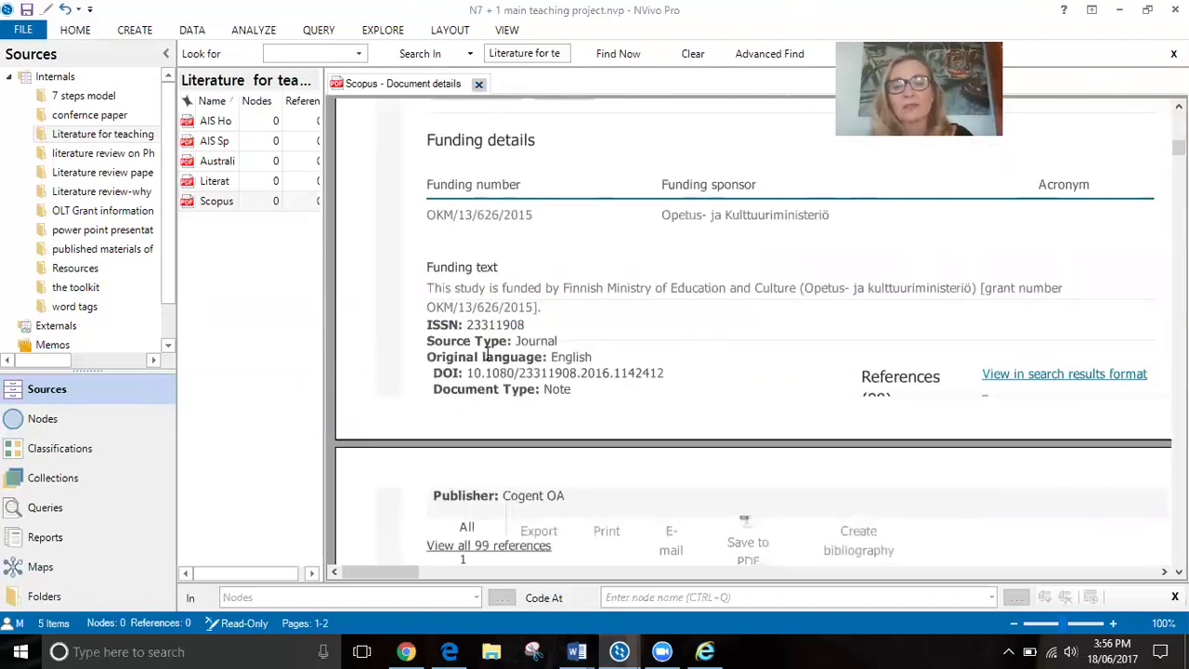
pyautogui.scroll(-3, 607, 365)
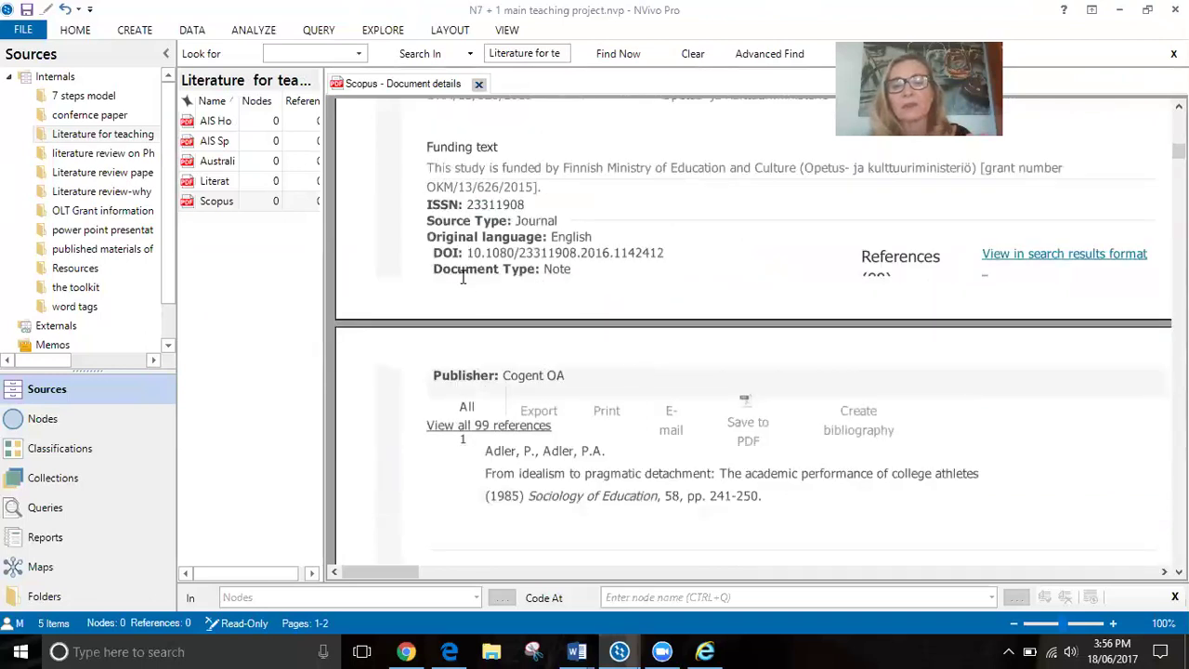
pyautogui.scroll(-3, 677, 307)
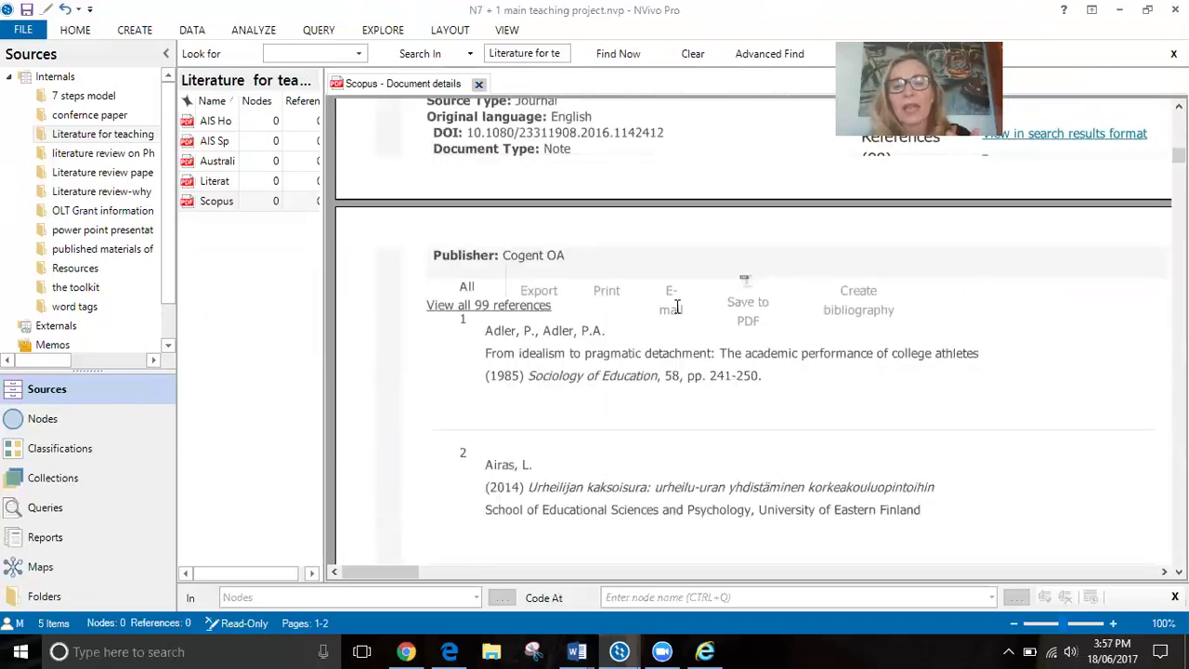
pyautogui.scroll(-3, 677, 306)
pyautogui.scroll(-3, 677, 306)
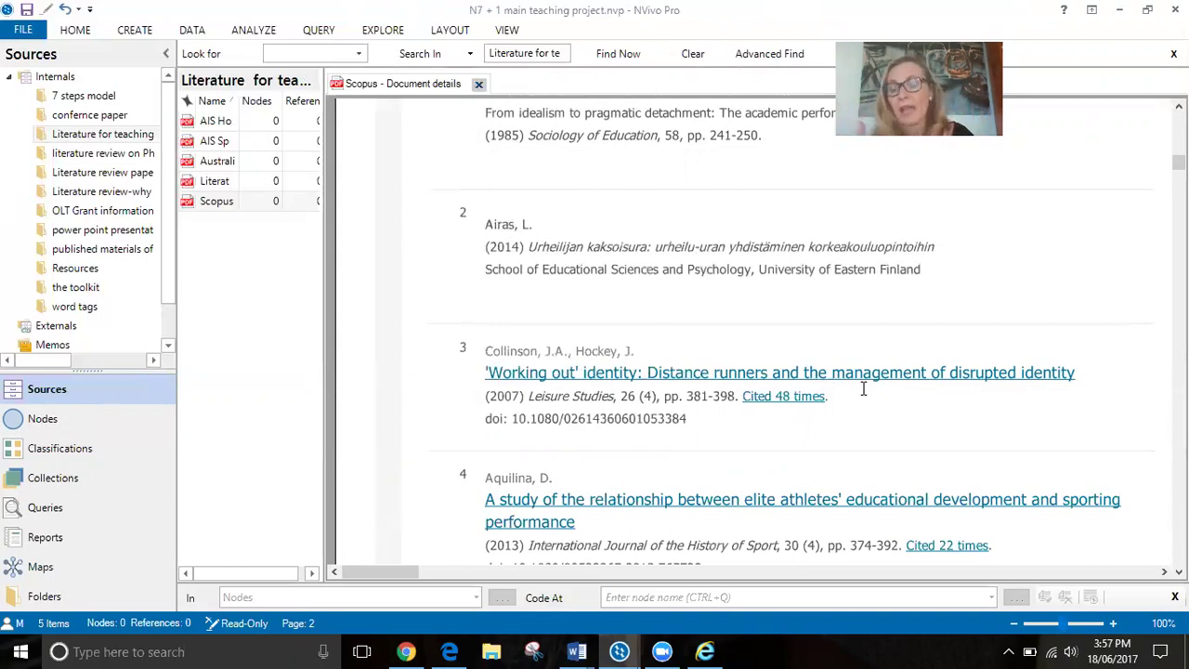
pyautogui.scroll(-5, 863, 388)
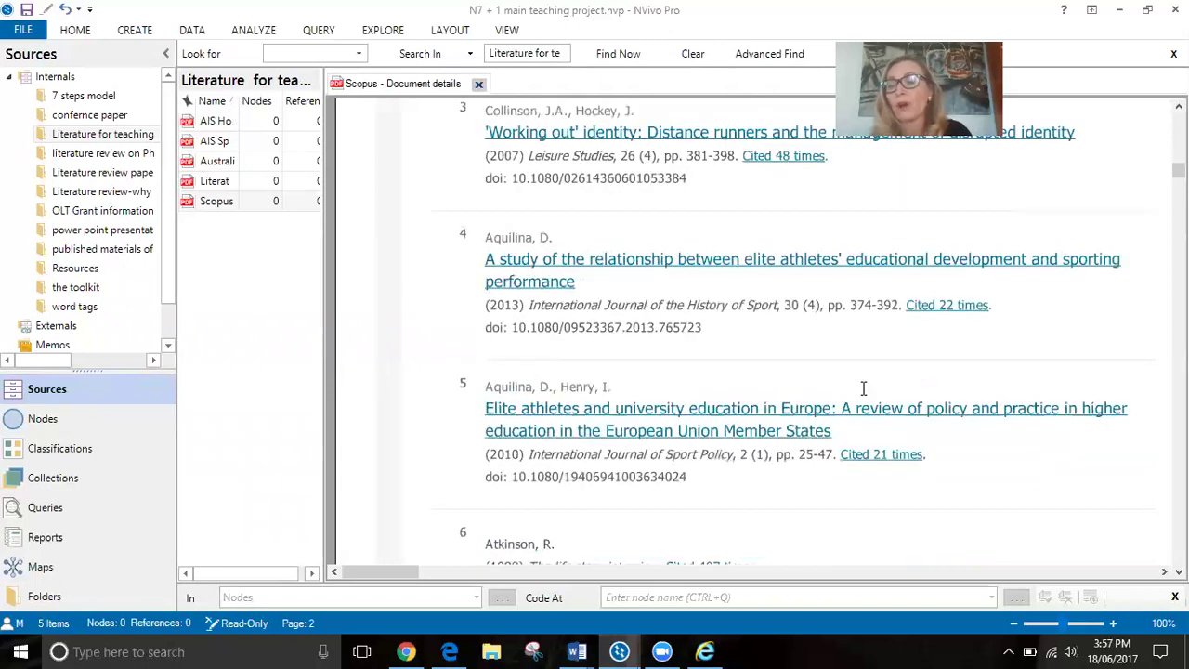
pyautogui.scroll(-3, 863, 388)
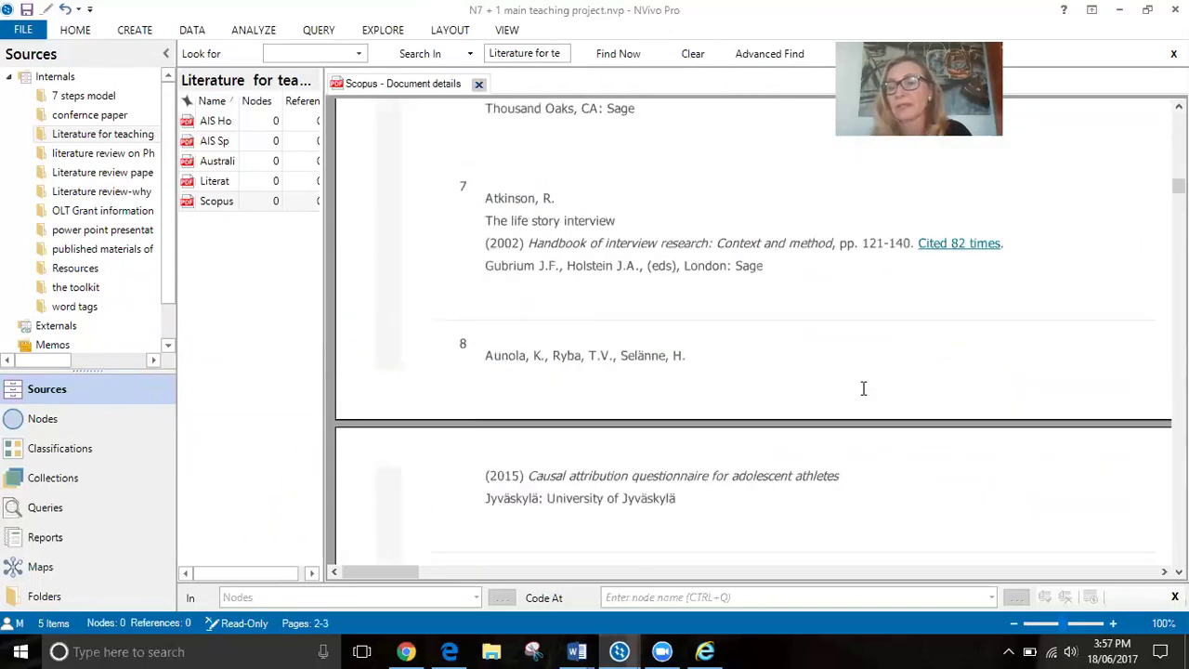
pyautogui.scroll(-3, 862, 388)
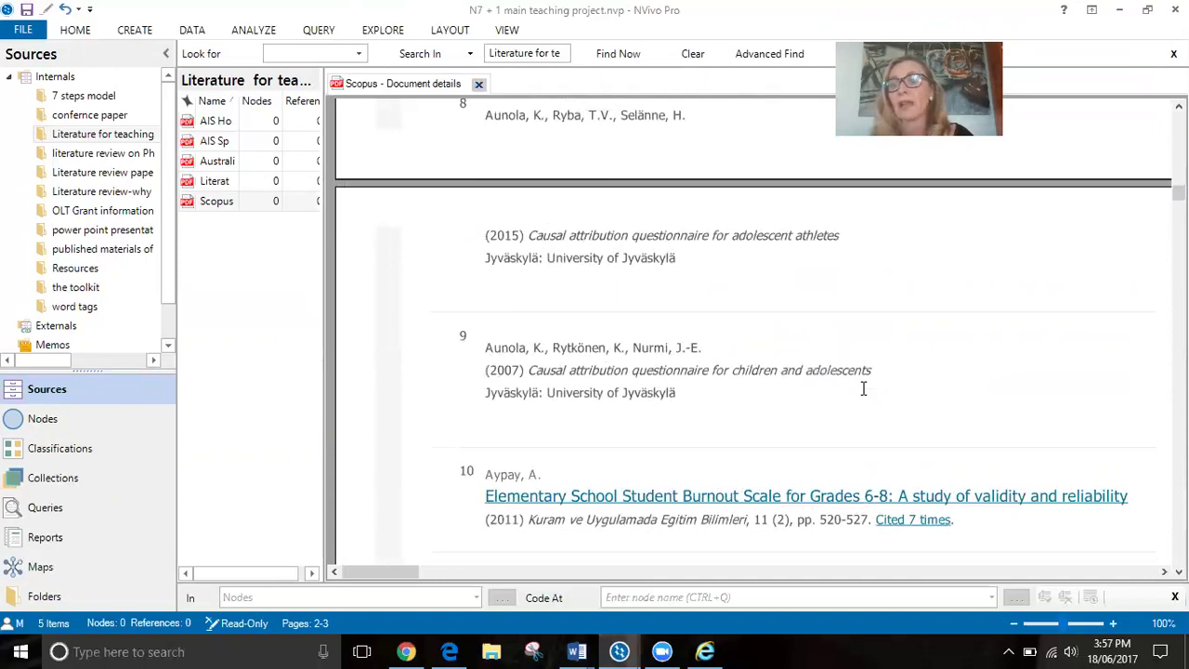
pyautogui.scroll(15, 863, 388)
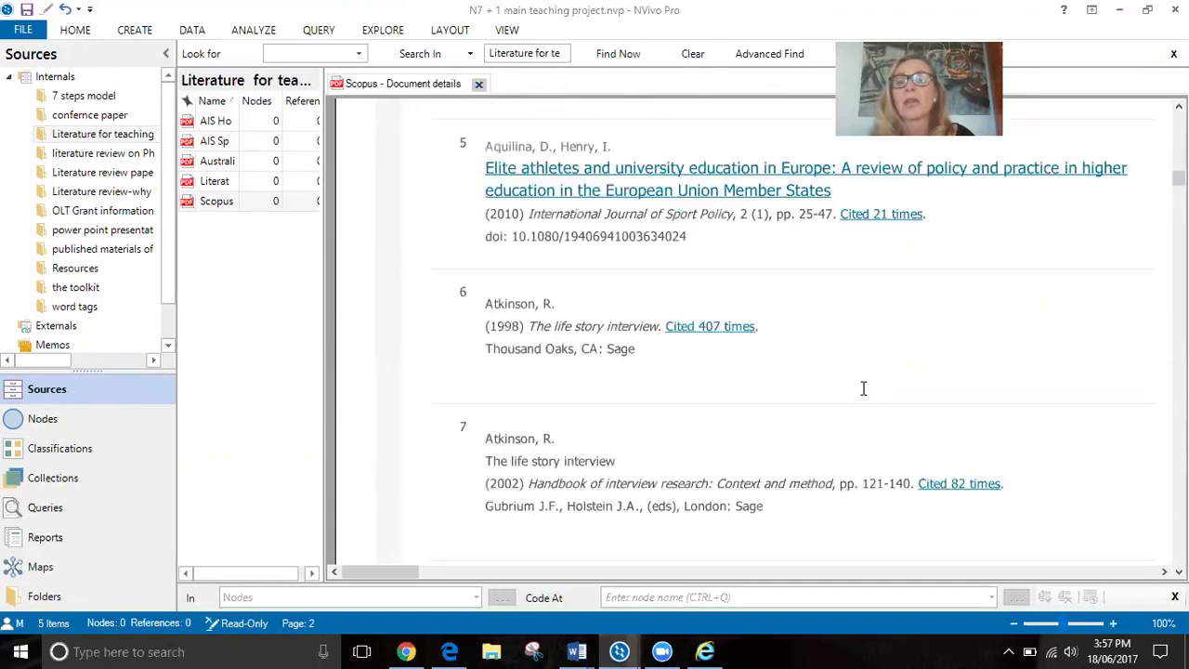
pyautogui.scroll(8, 863, 388)
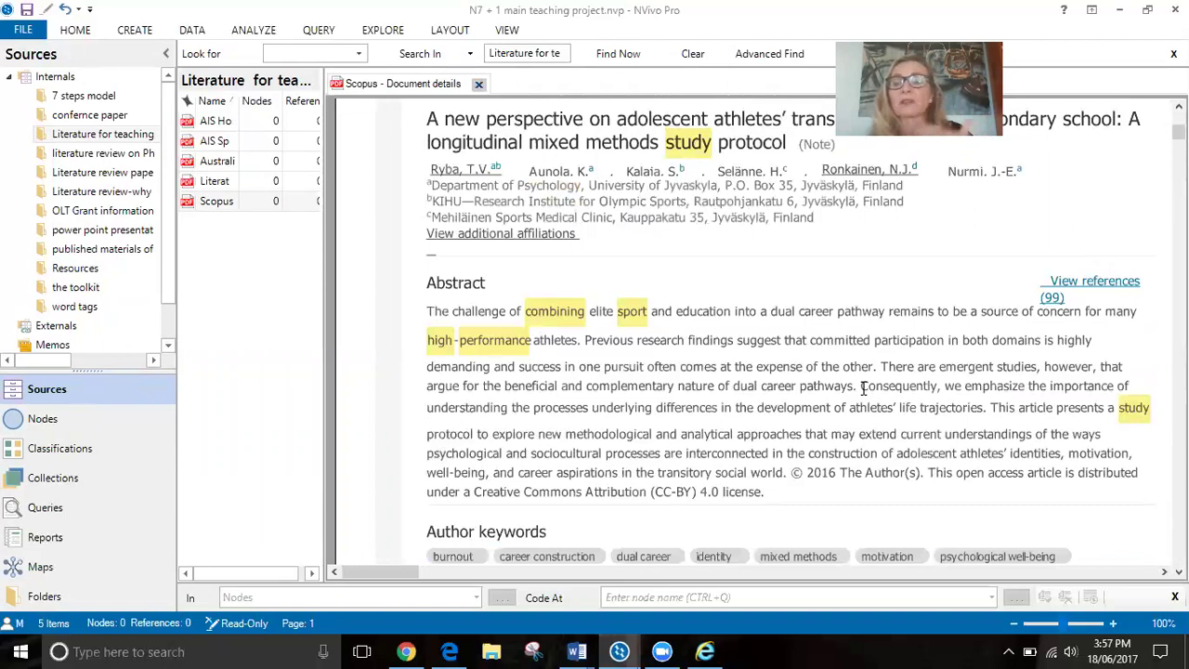
pyautogui.click(478, 86)
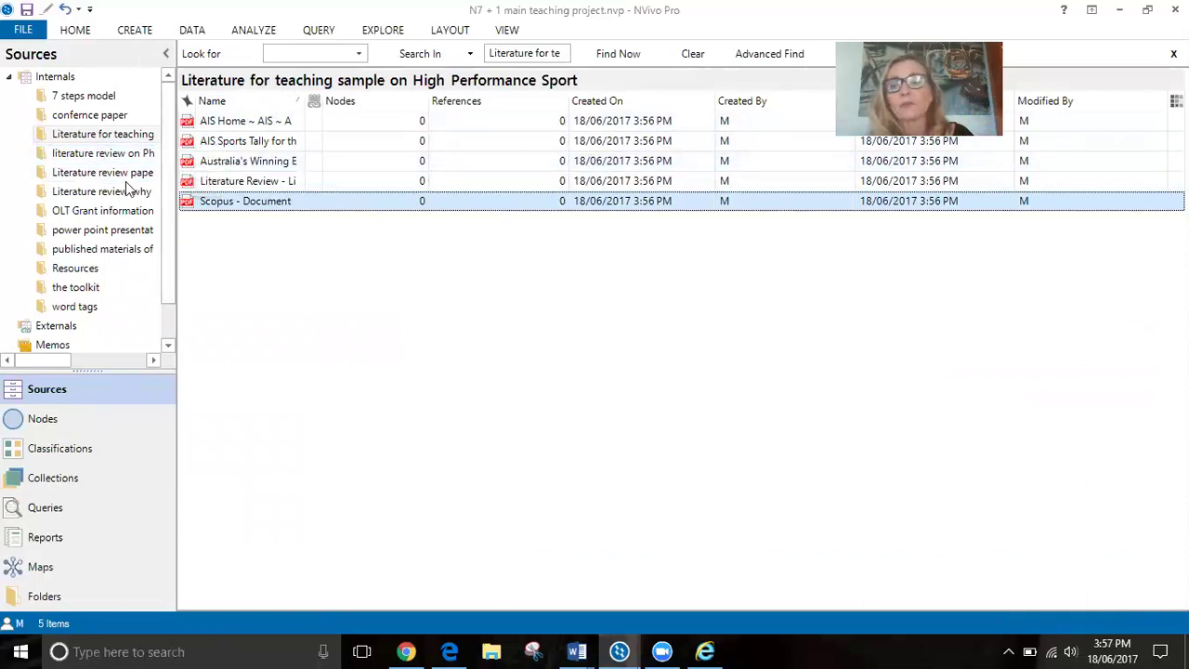
pyautogui.click(239, 183)
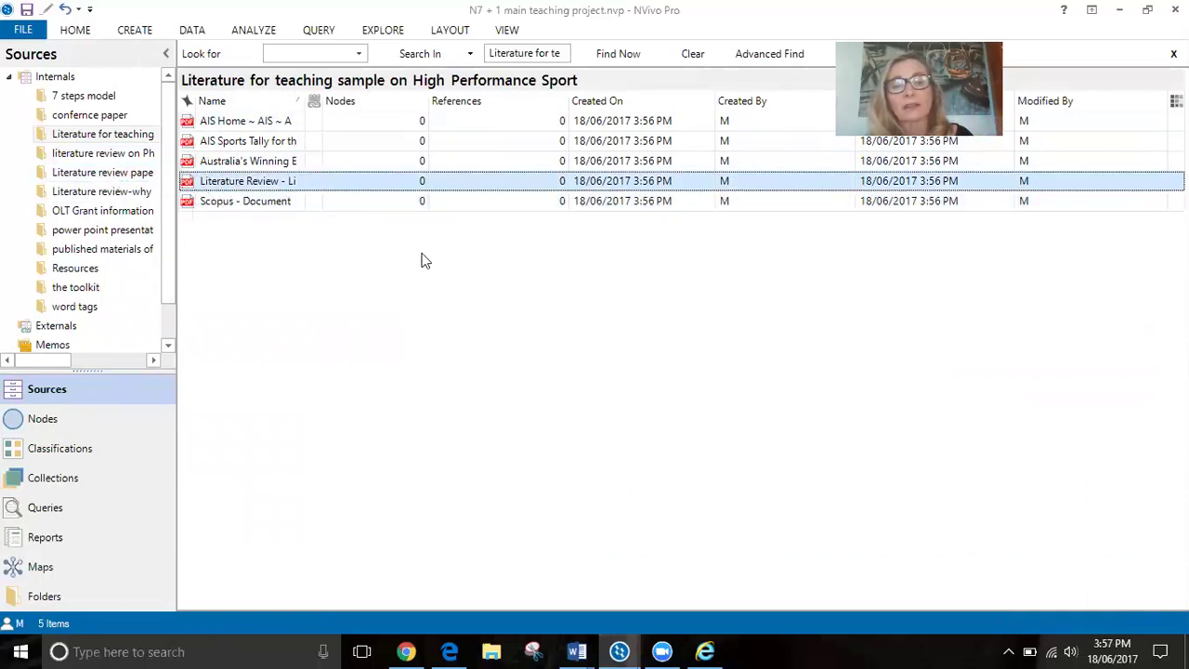
pyautogui.click(623, 303)
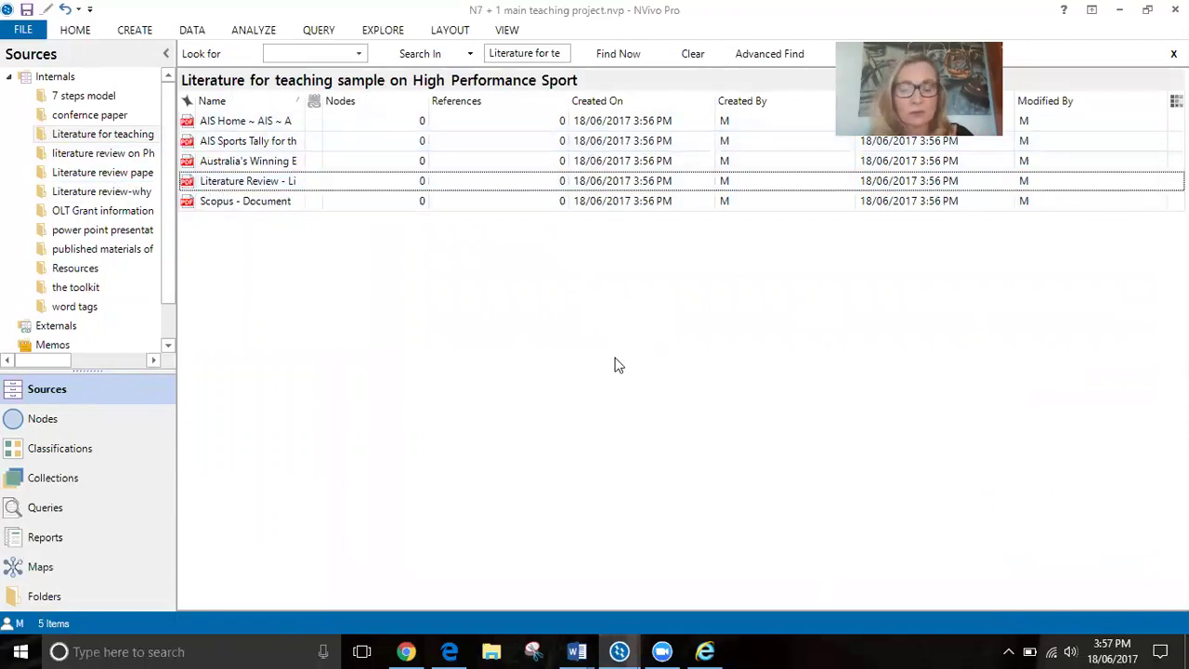
# Step: Open the classification sheet of the Reference source classification
pyautogui.click(96, 459)
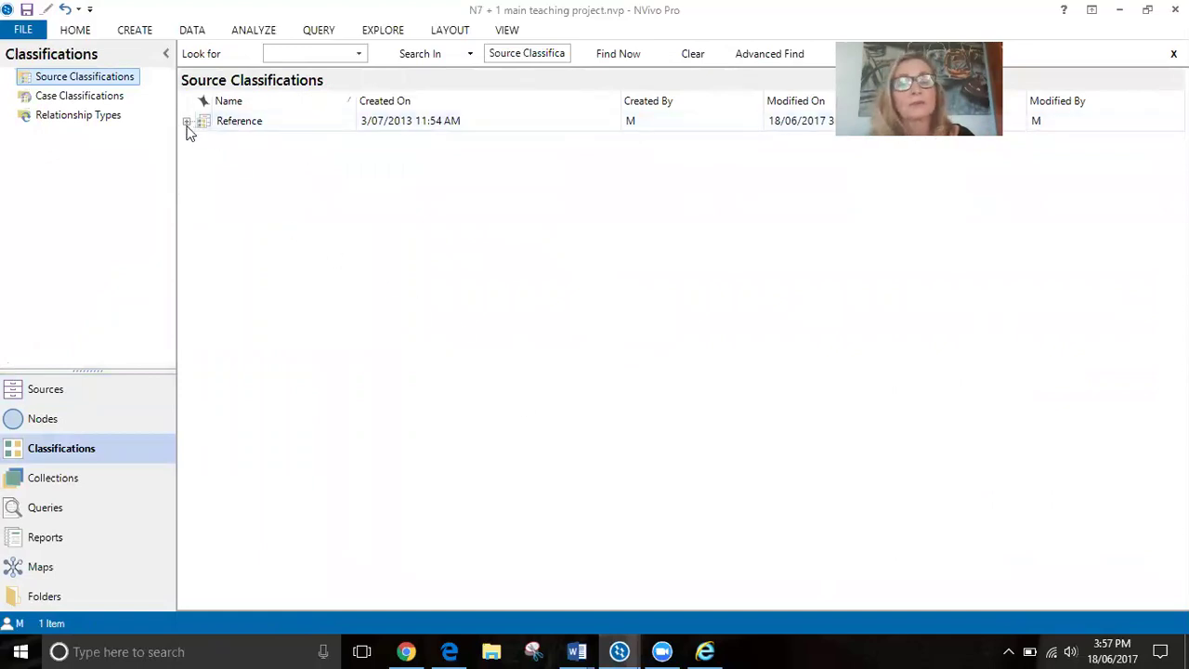
pyautogui.rightClick(238, 122)
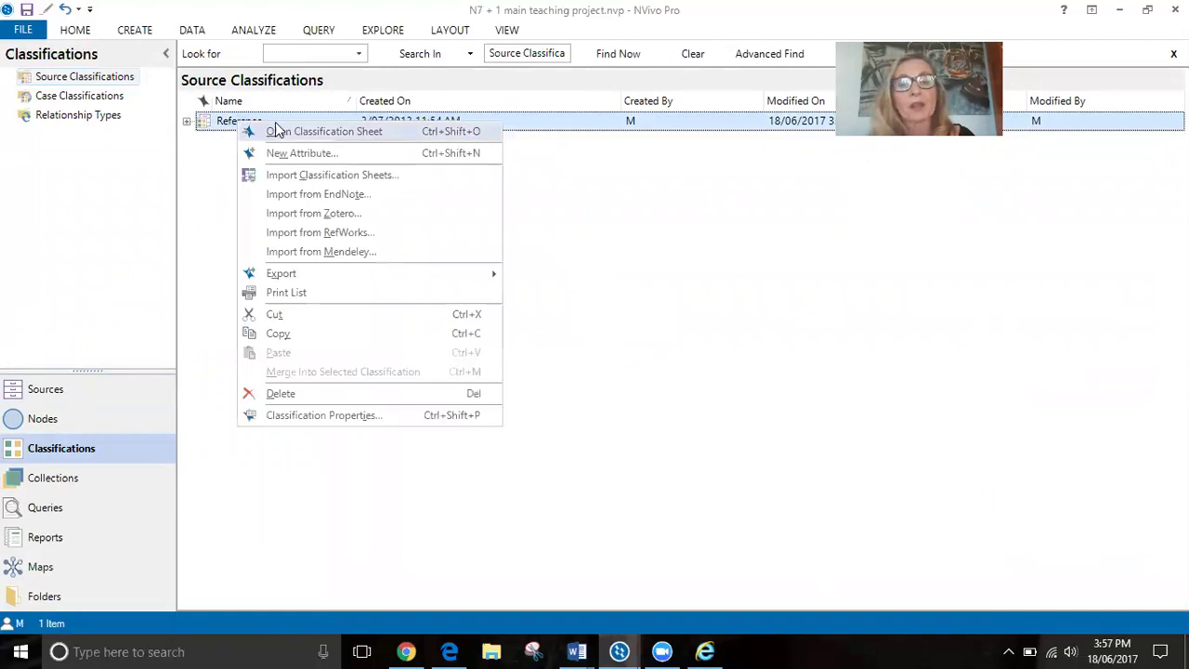
pyautogui.click(286, 133)
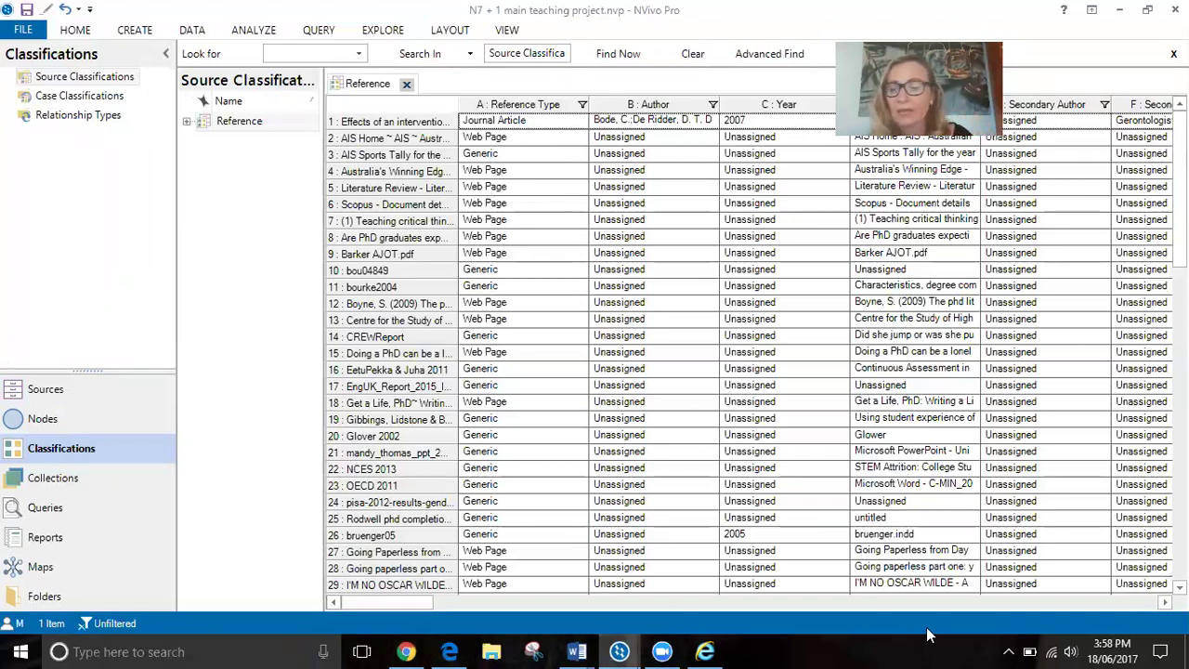
# Step: Examine the attribute columns of the Reference classification sheet from Reference Type through Type of Work, and close the sheet
pyautogui.click(1165, 602)
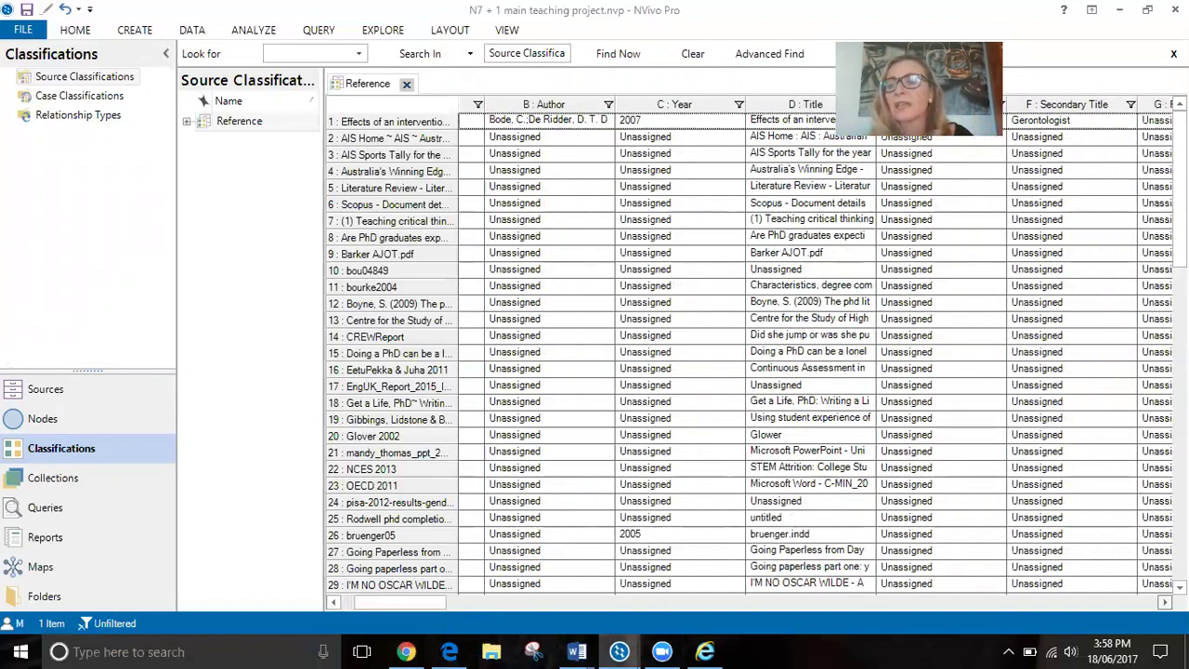
pyautogui.hscroll(2, 750, 353)
pyautogui.hscroll(3, 750, 353)
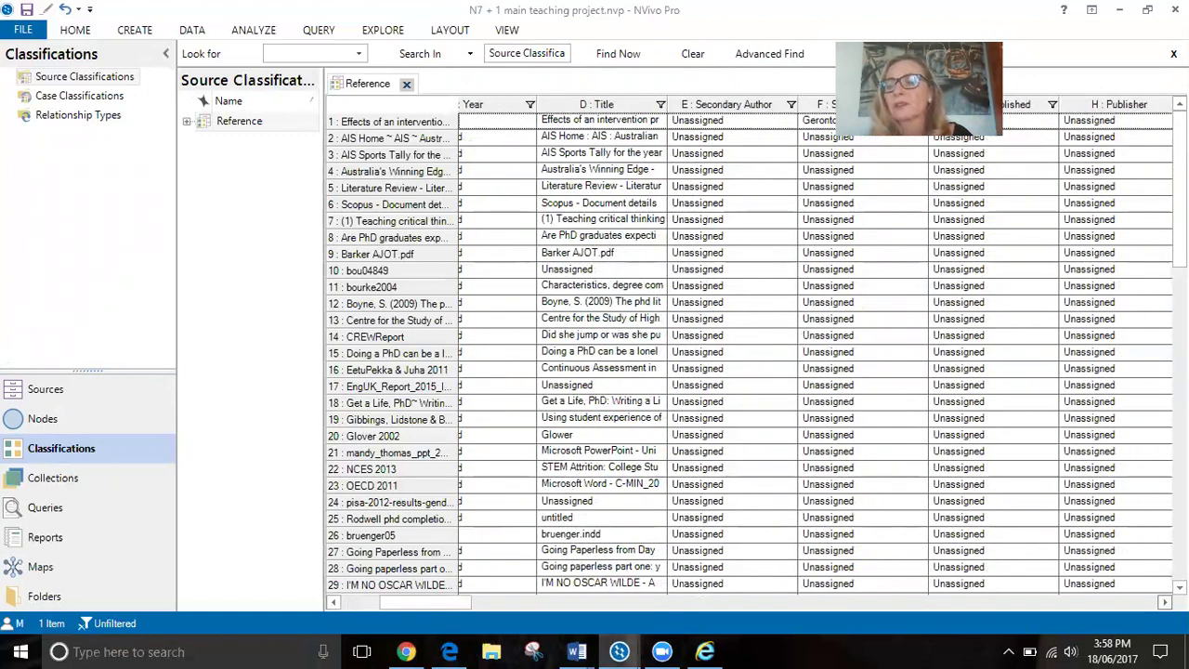
pyautogui.hscroll(5, 750, 353)
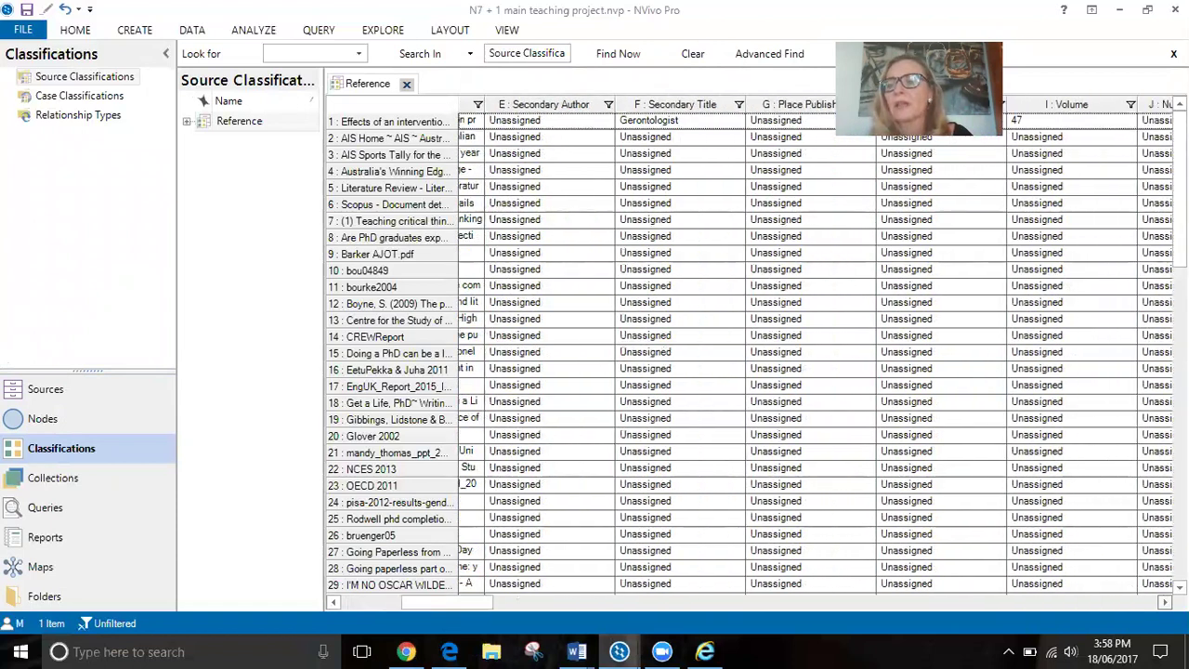
pyautogui.hscroll(5, 750, 353)
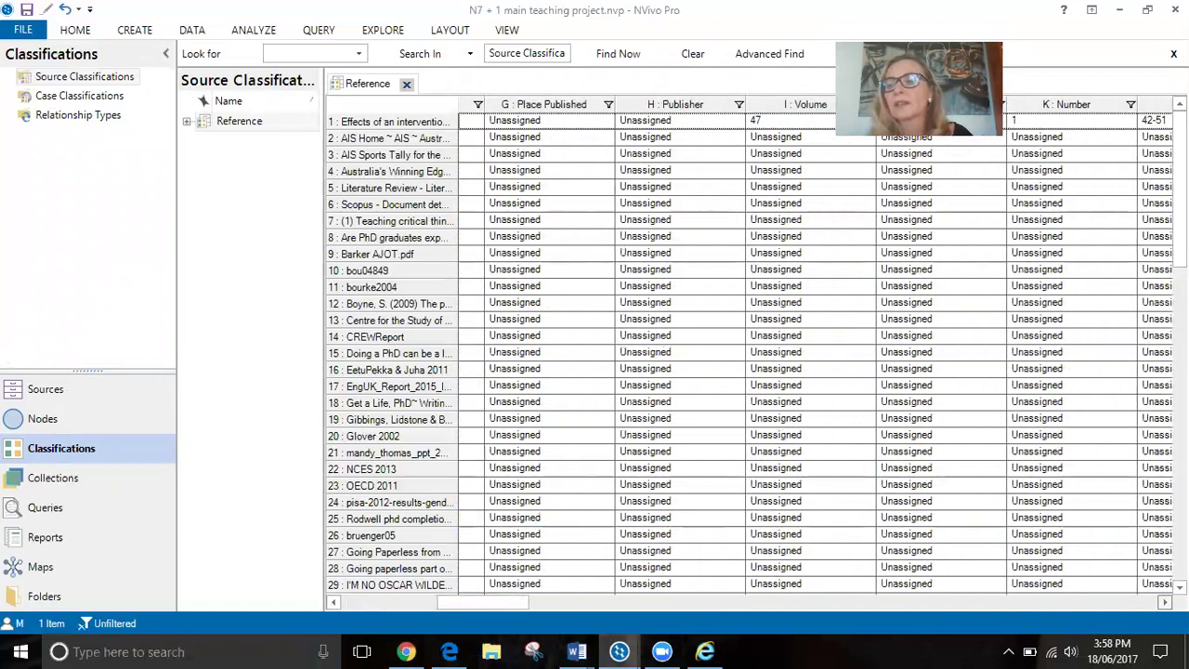
pyautogui.hscroll(1, 750, 353)
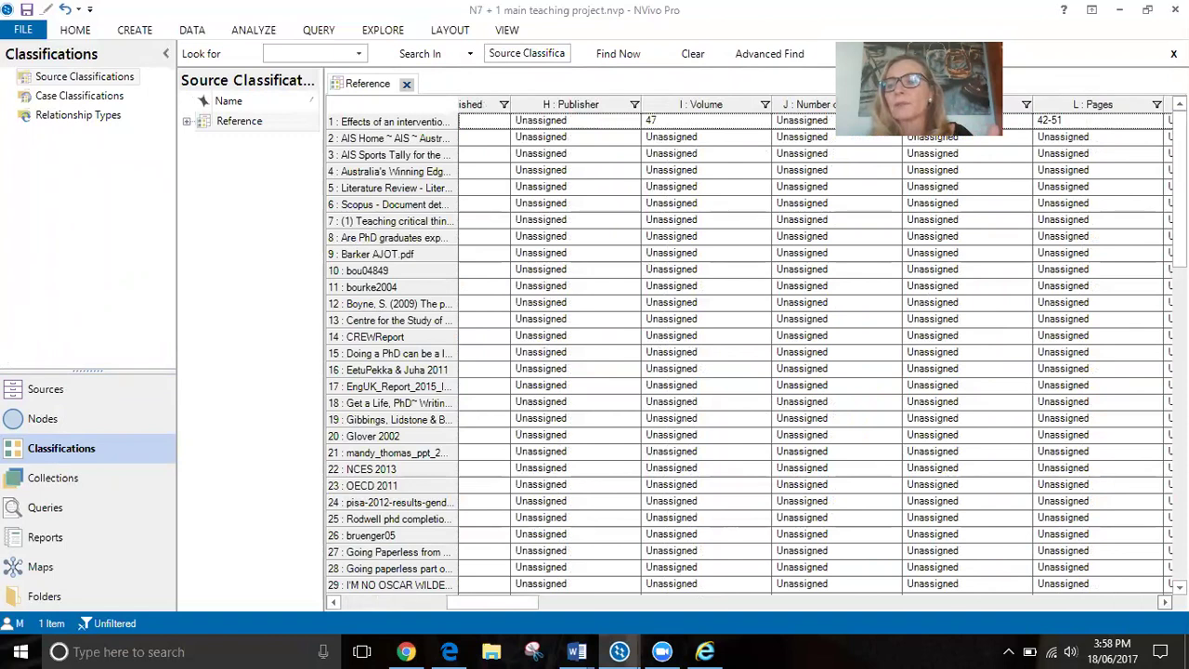
pyautogui.hscroll(1, 751, 353)
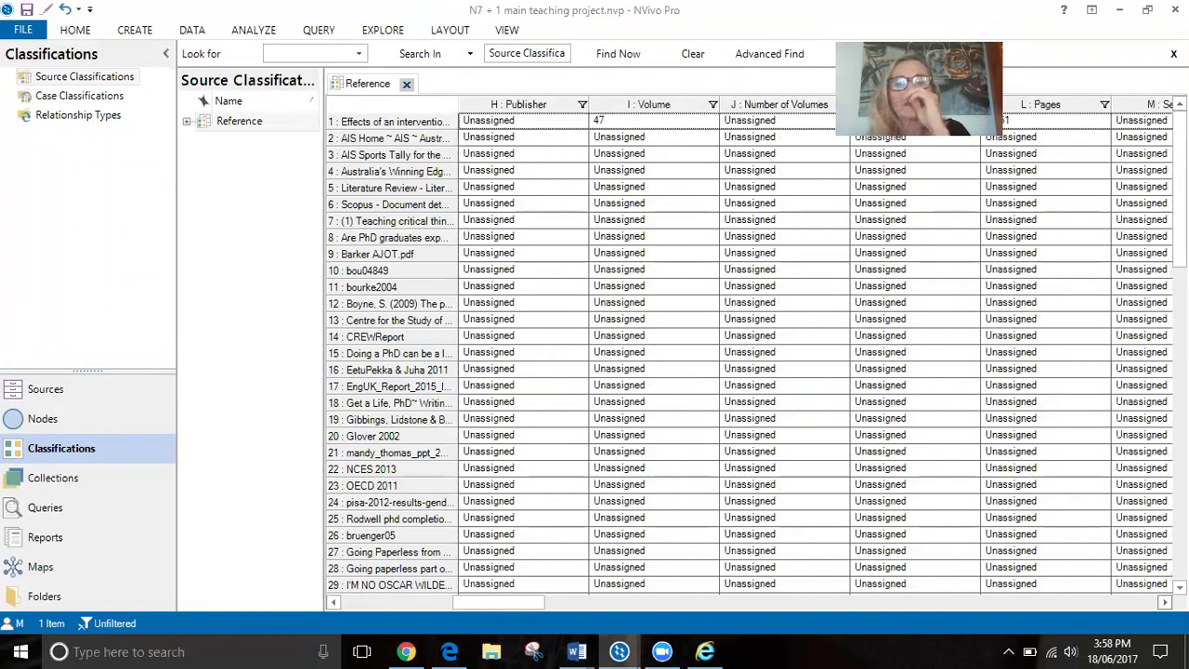
pyautogui.hscroll(3, 750, 352)
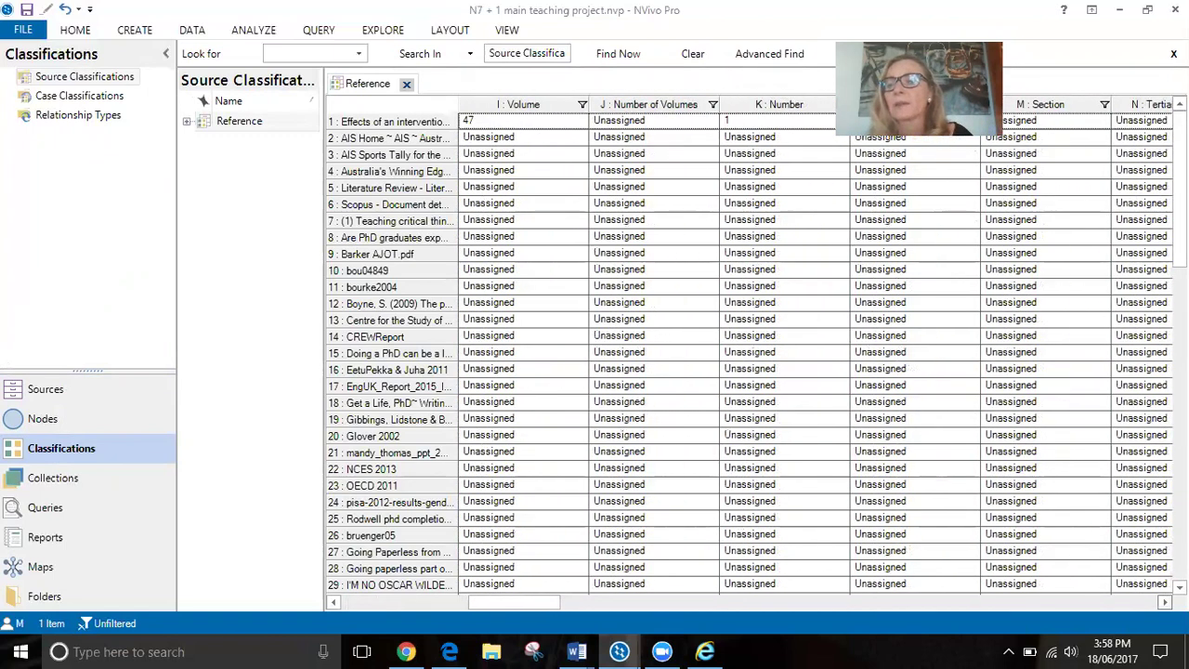
pyautogui.hscroll(4, 750, 353)
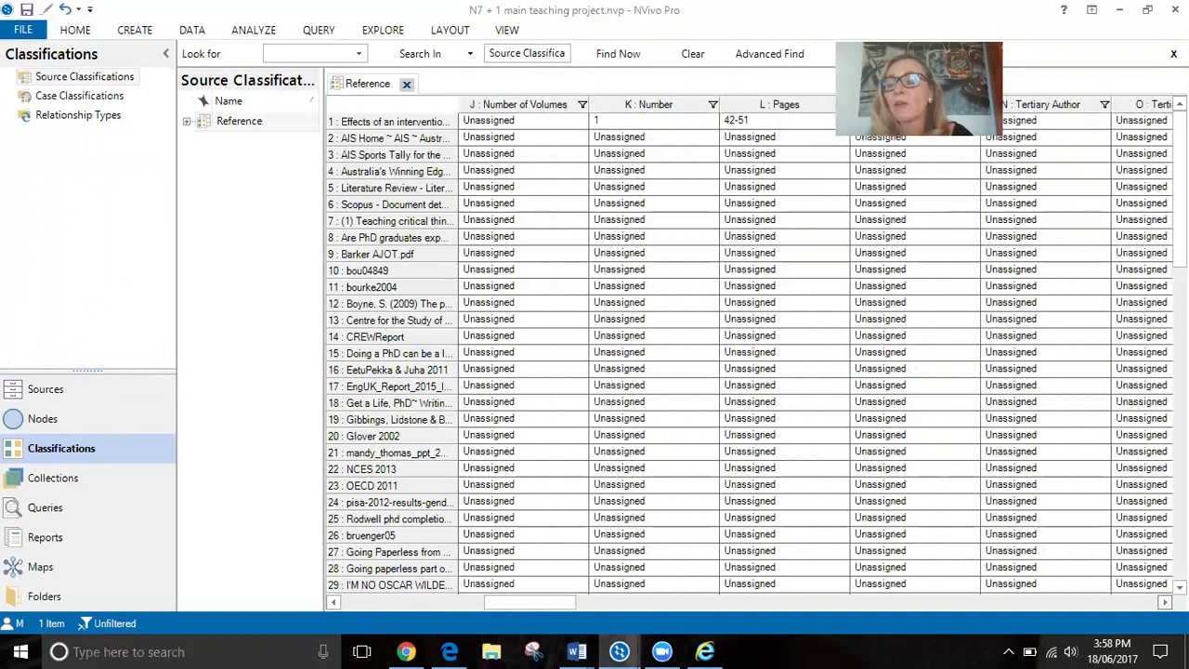
pyautogui.hscroll(4, 750, 353)
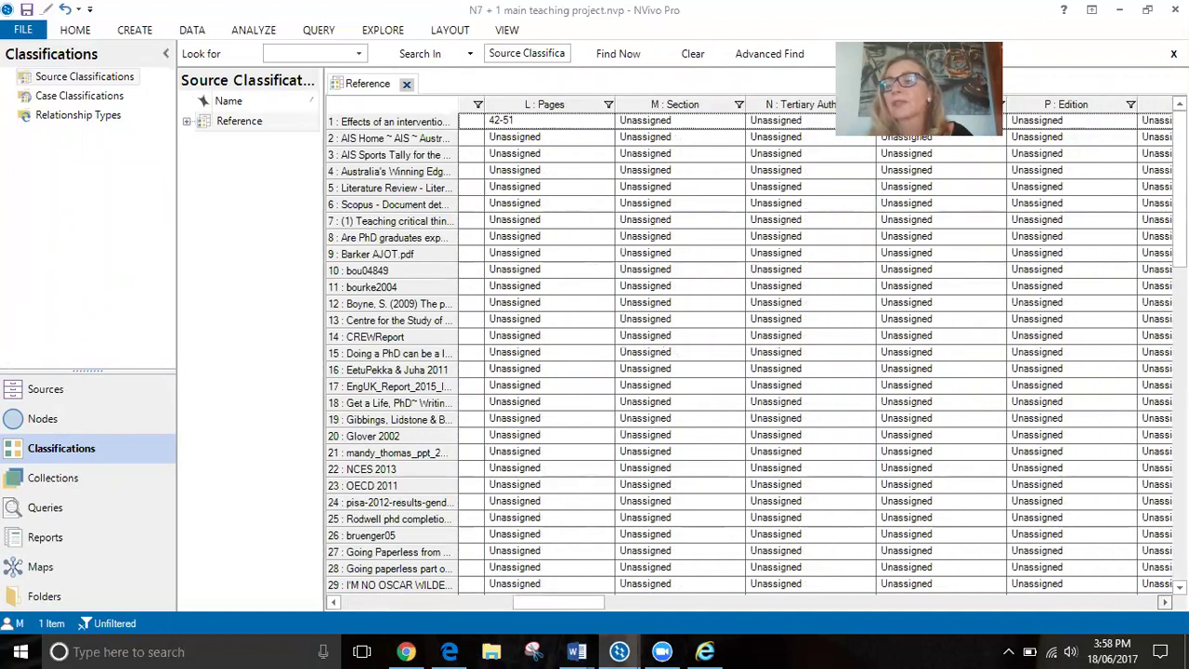
pyautogui.hscroll(3, 751, 353)
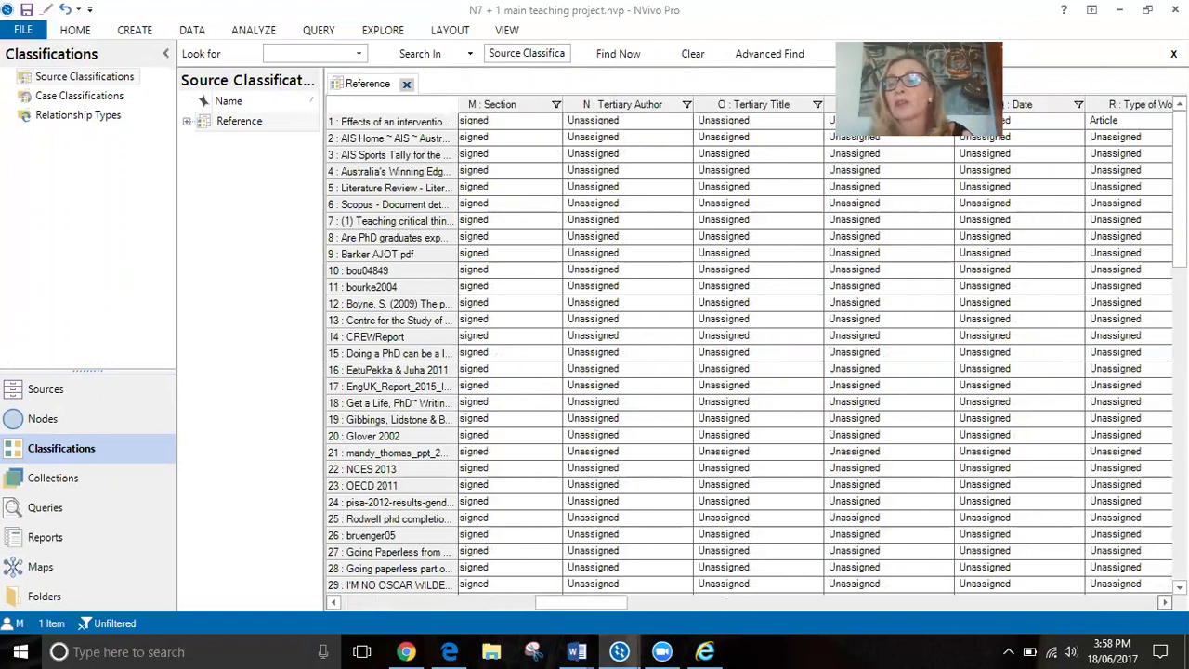
pyautogui.hscroll(1, 750, 353)
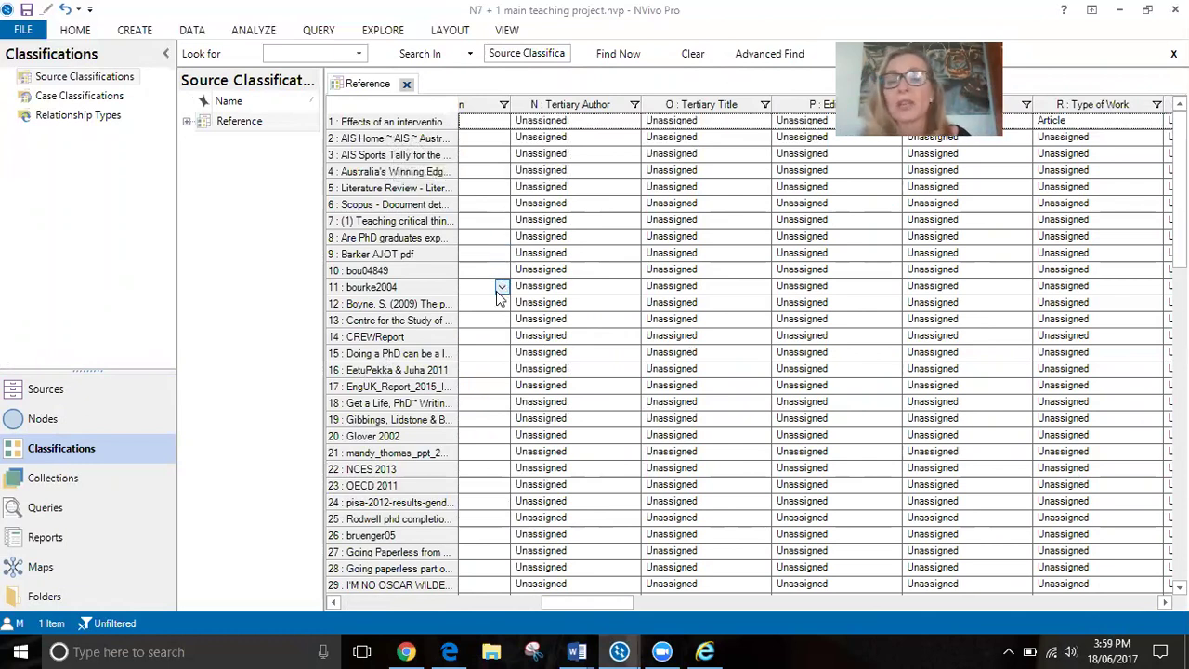
pyautogui.click(406, 85)
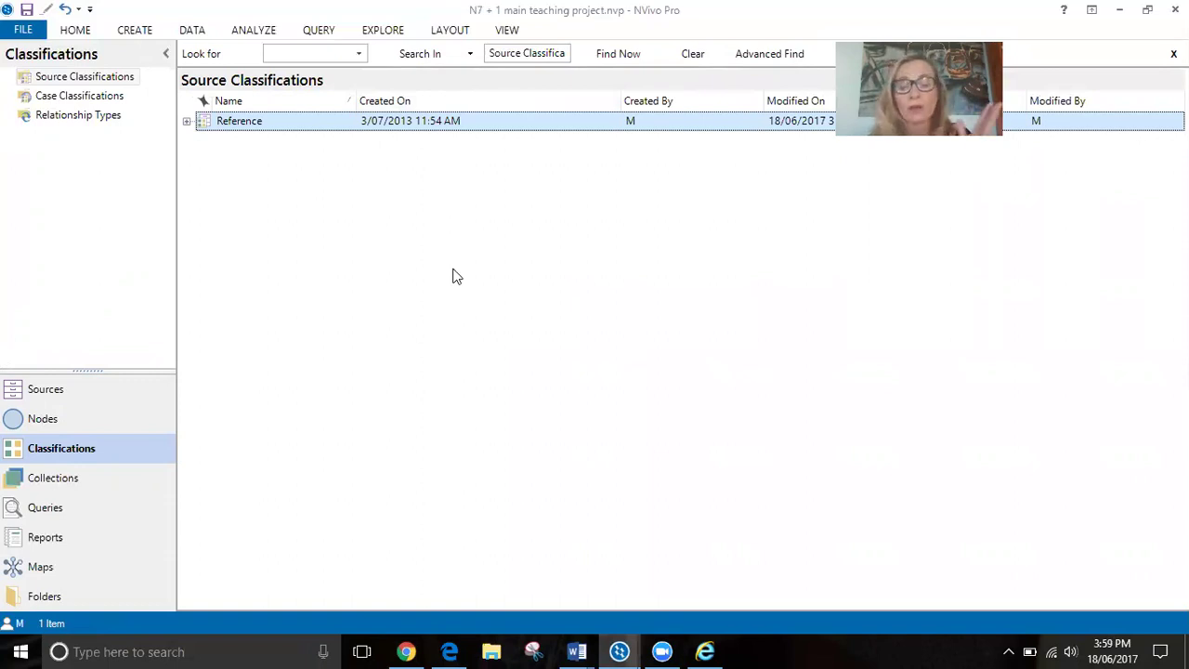
# Step: Return to the Literature for teaching sample folder, review the NCapture import list for previously imported captures and close it without importing
pyautogui.click(28, 397)
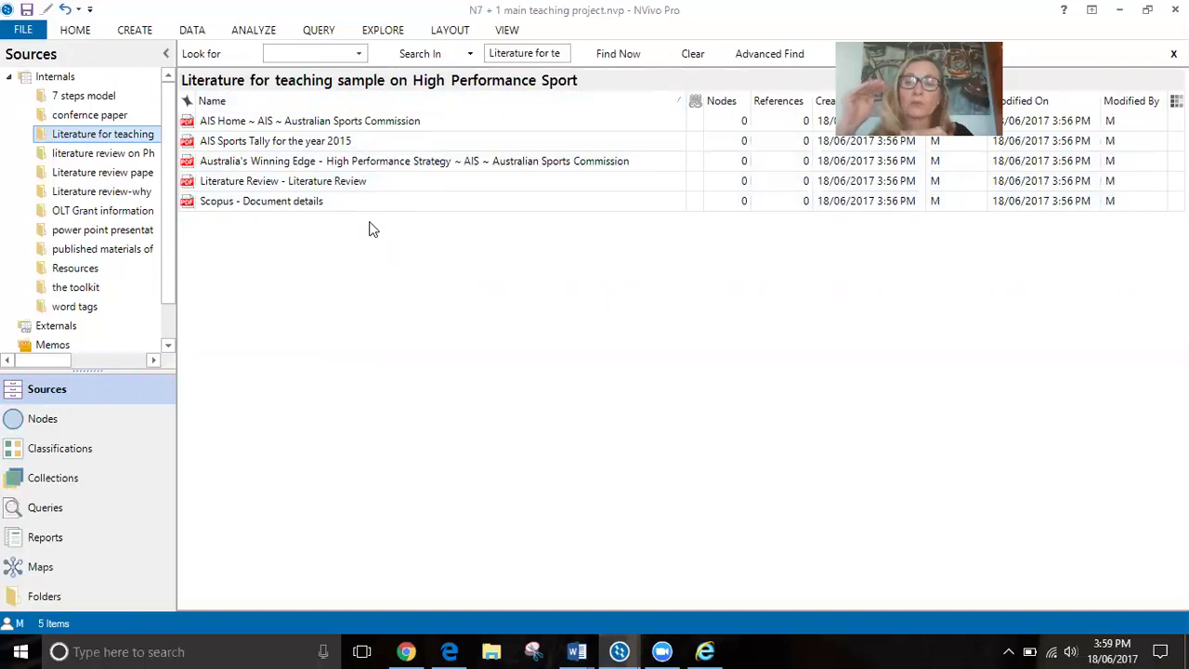
pyautogui.rightClick(395, 248)
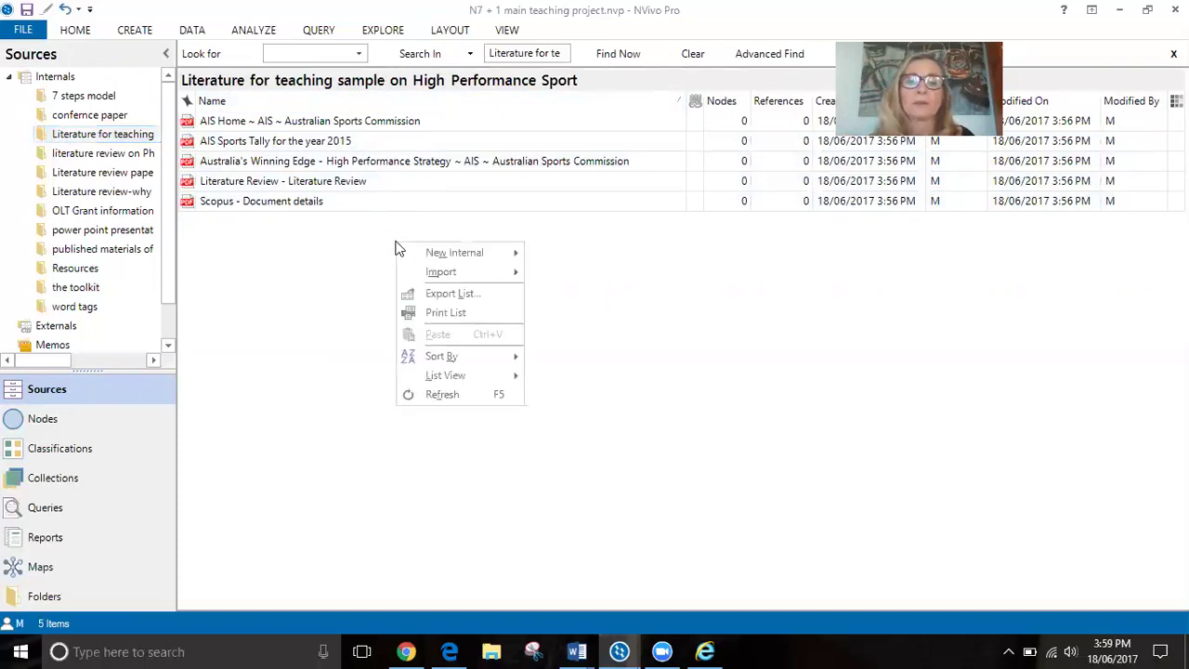
pyautogui.moveTo(474, 272)
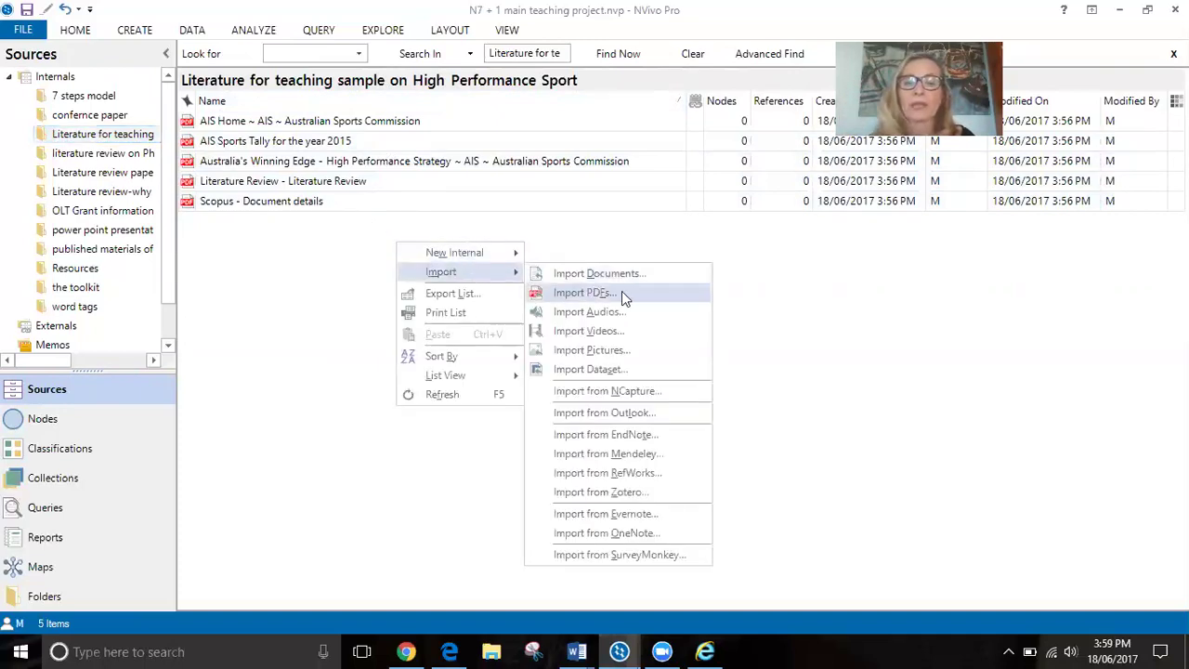
pyautogui.click(604, 392)
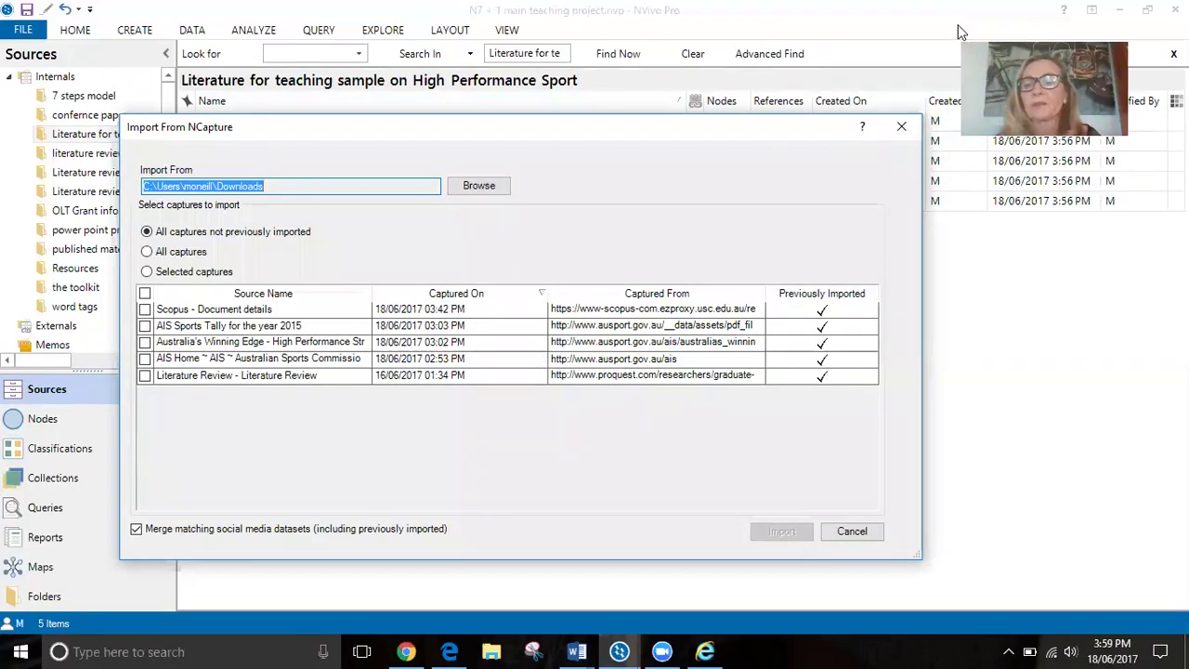
pyautogui.click(903, 130)
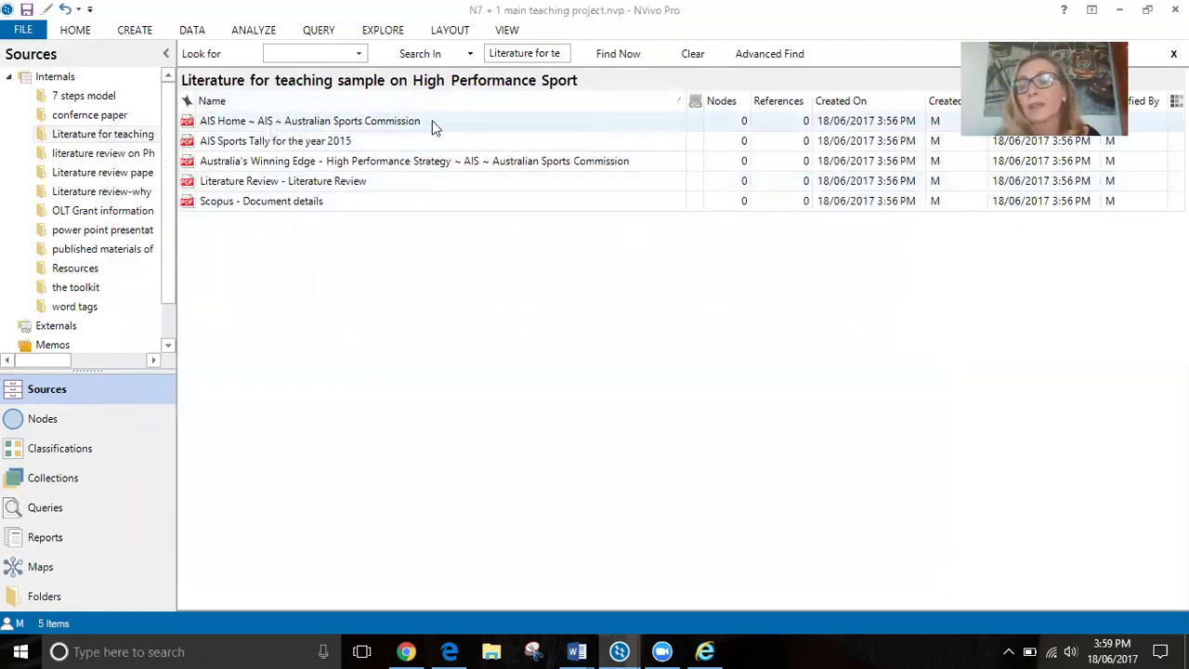